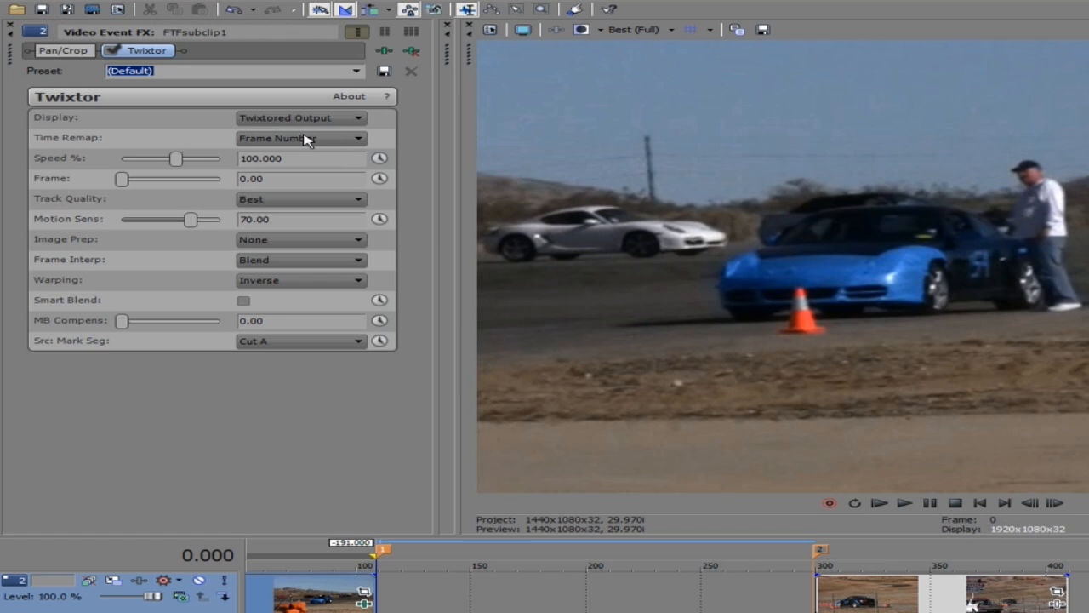
left_click(335, 138)
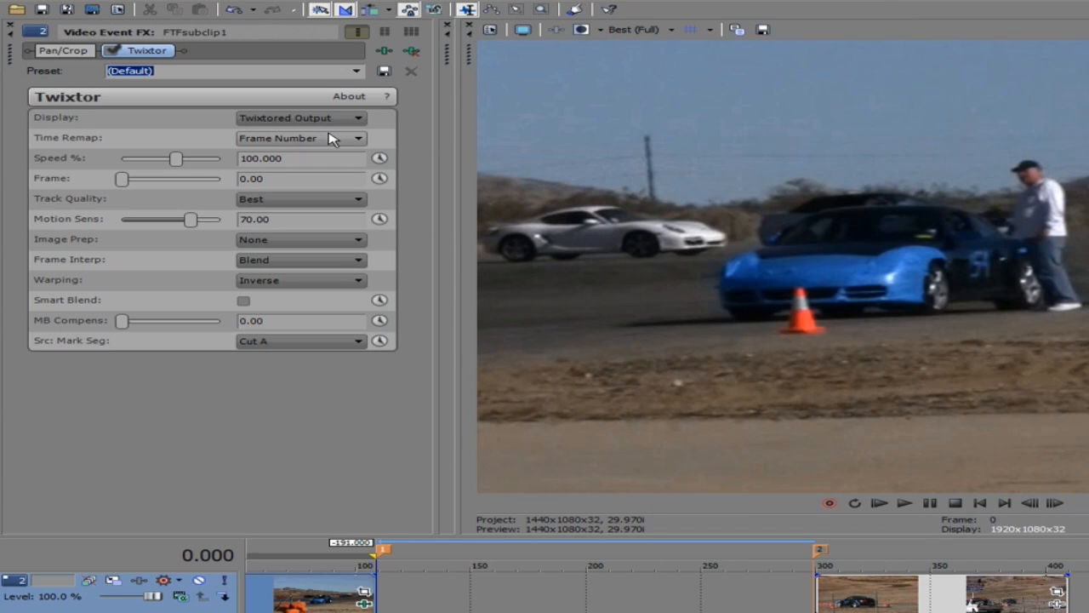
left_click(332, 139)
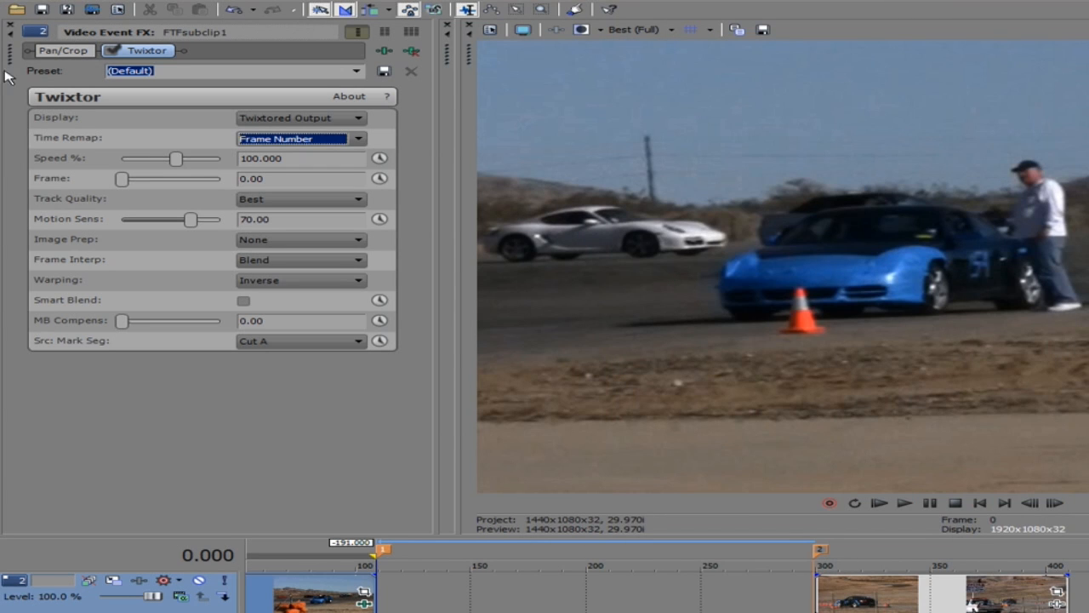
left_click(270, 139)
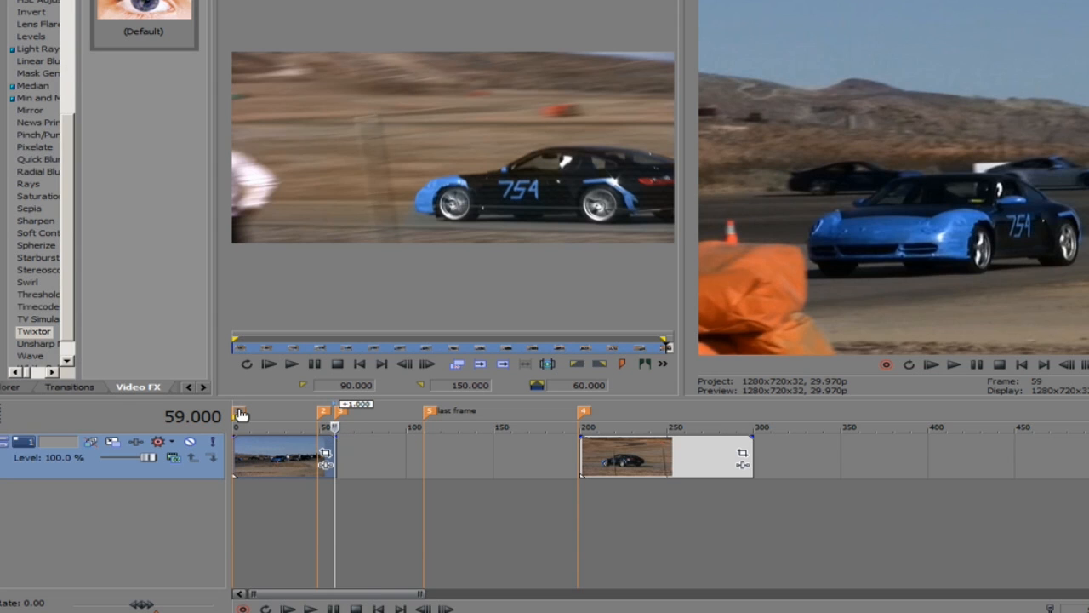
Step: Trim the first clip's end back to marker 2 and extend it by one frame so it covers frame 49
left_click(240, 414)
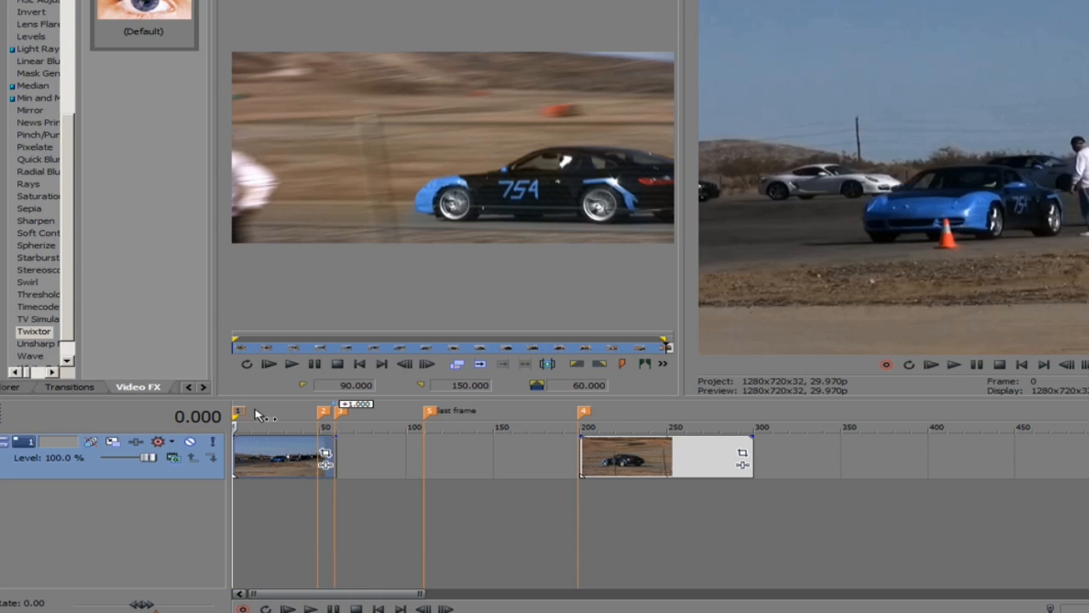
left_click(341, 416)
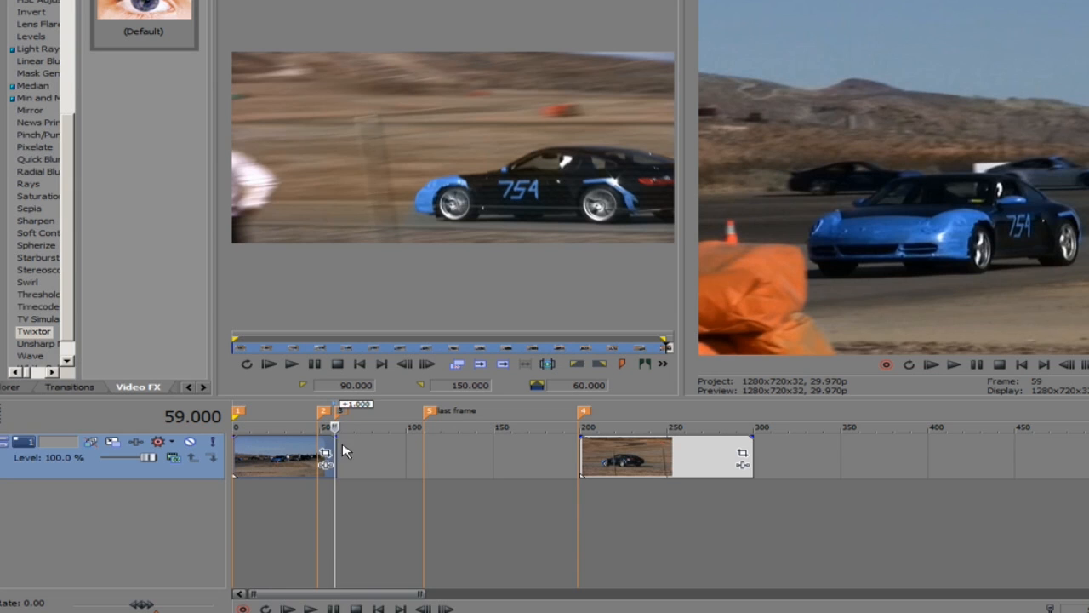
left_click_drag(333, 446, 318, 441)
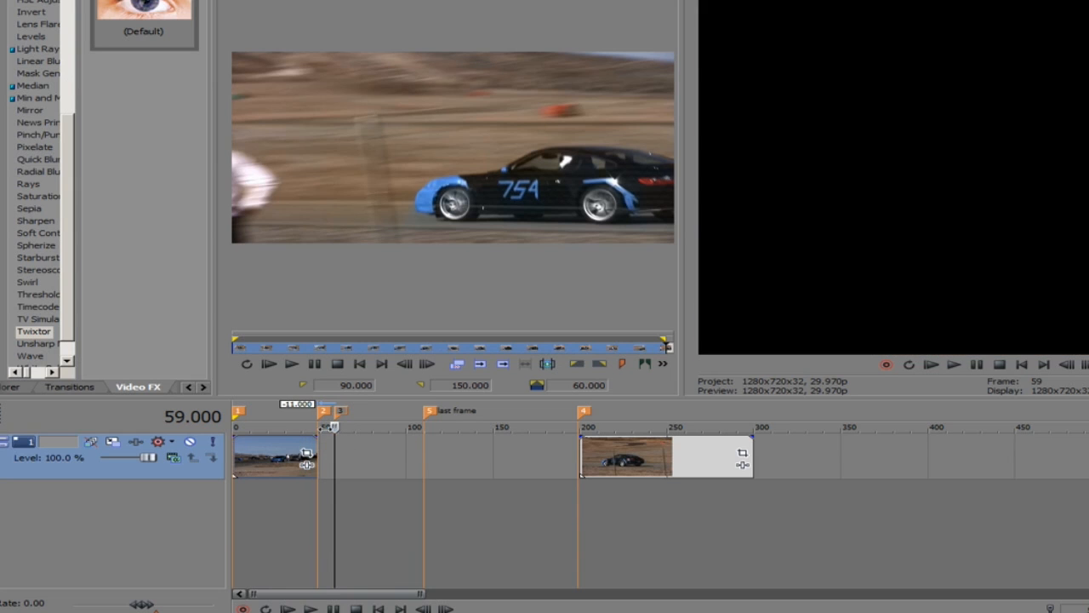
left_click(316, 437)
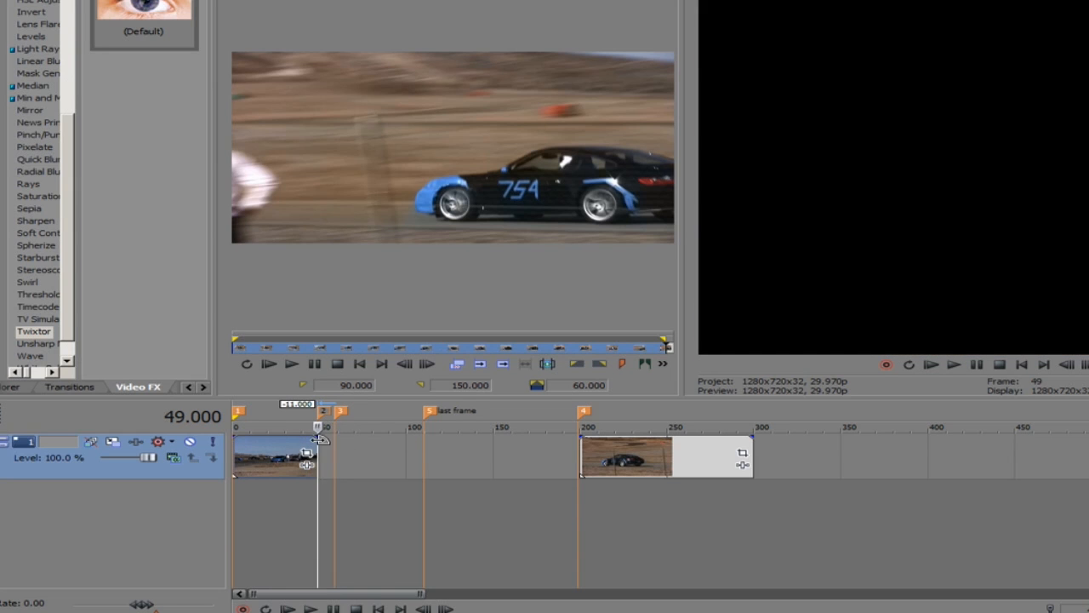
left_click(317, 441)
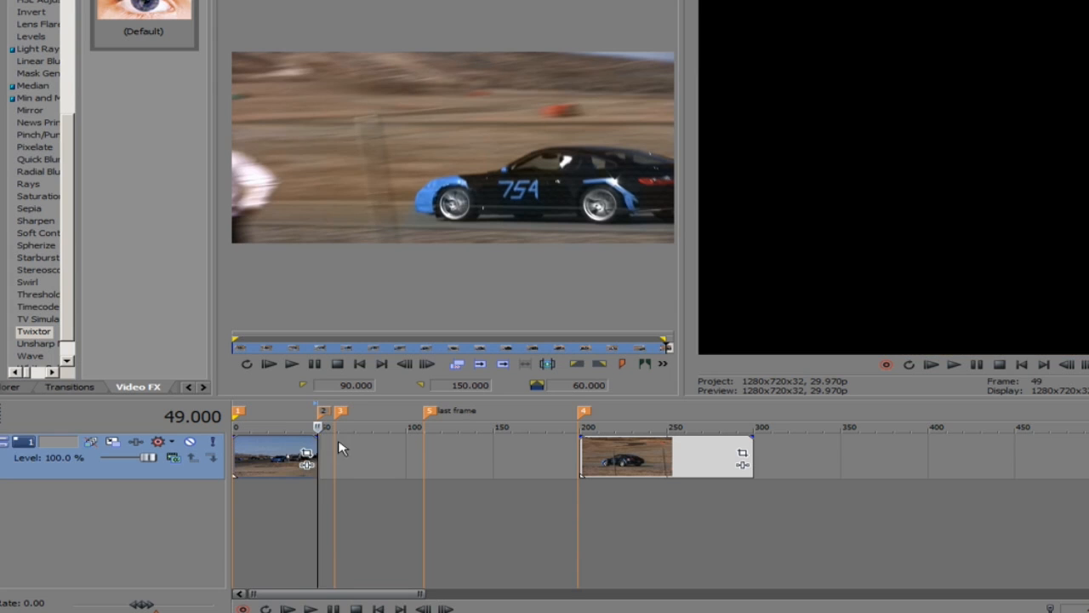
left_click_drag(316, 437, 316, 444)
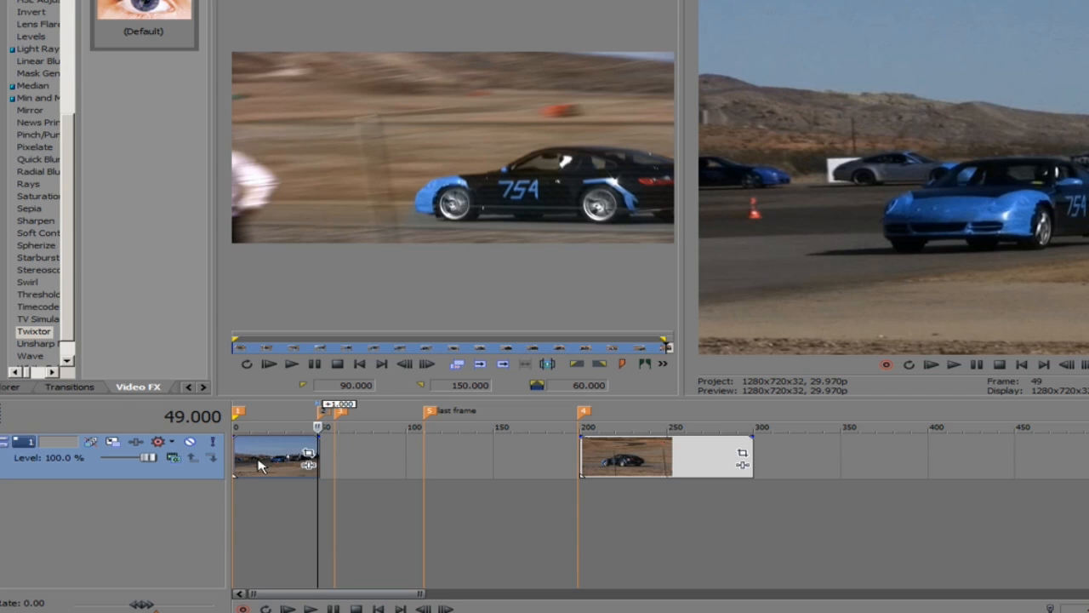
Step: Apply the Twixtor plug-in to the first clip as a media effect
right_click(273, 448)
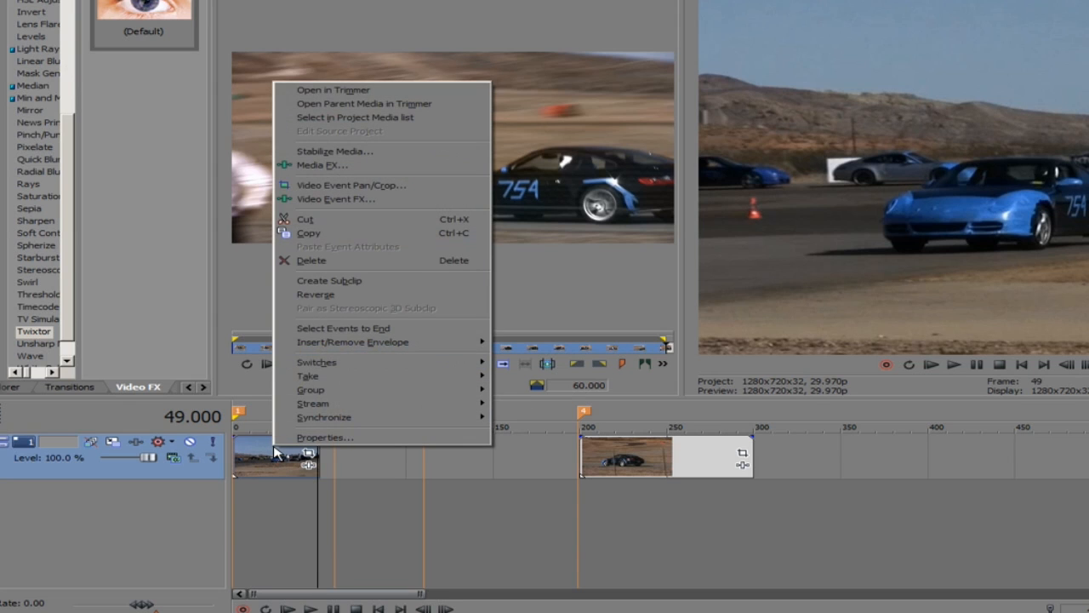
left_click(344, 172)
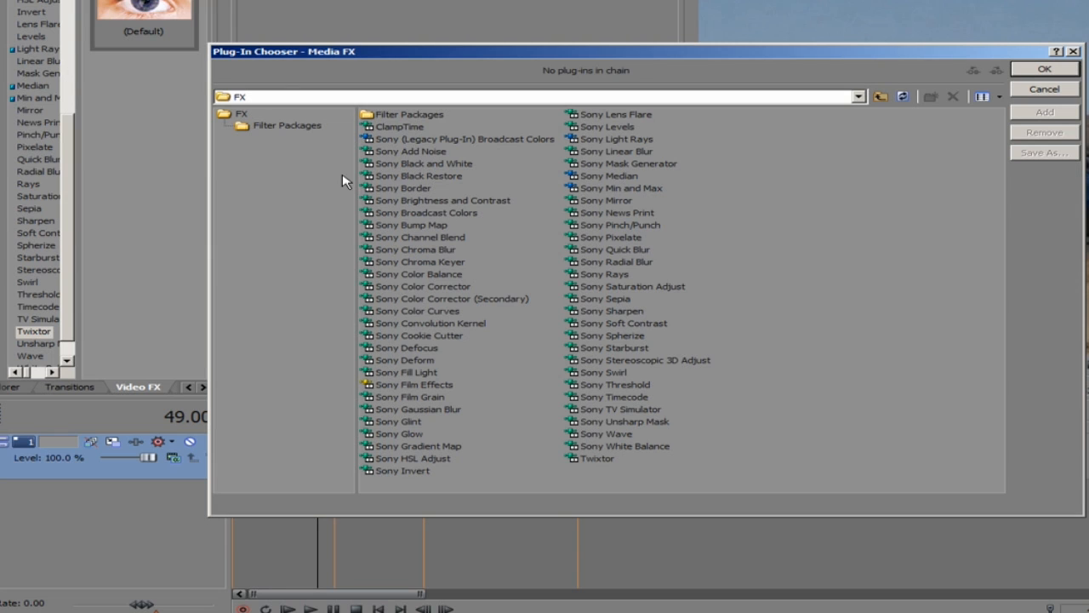
left_click(599, 460)
double_click(599, 459)
left_click(1044, 71)
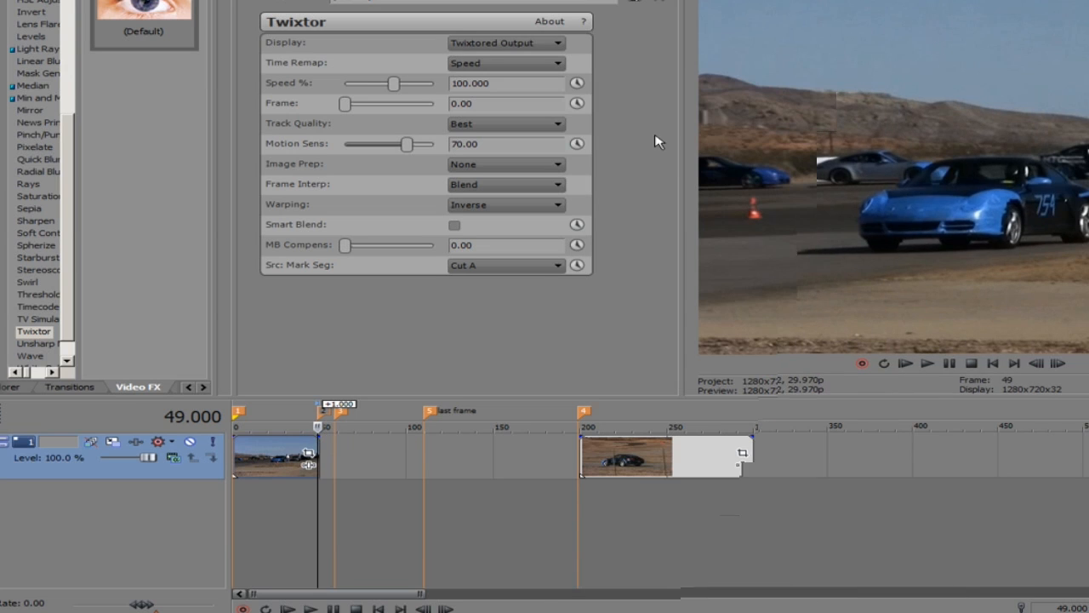
Step: Set Twixtor's time remap to Frame Number and enable keyframe animation for the Frame parameter
left_click(548, 64)
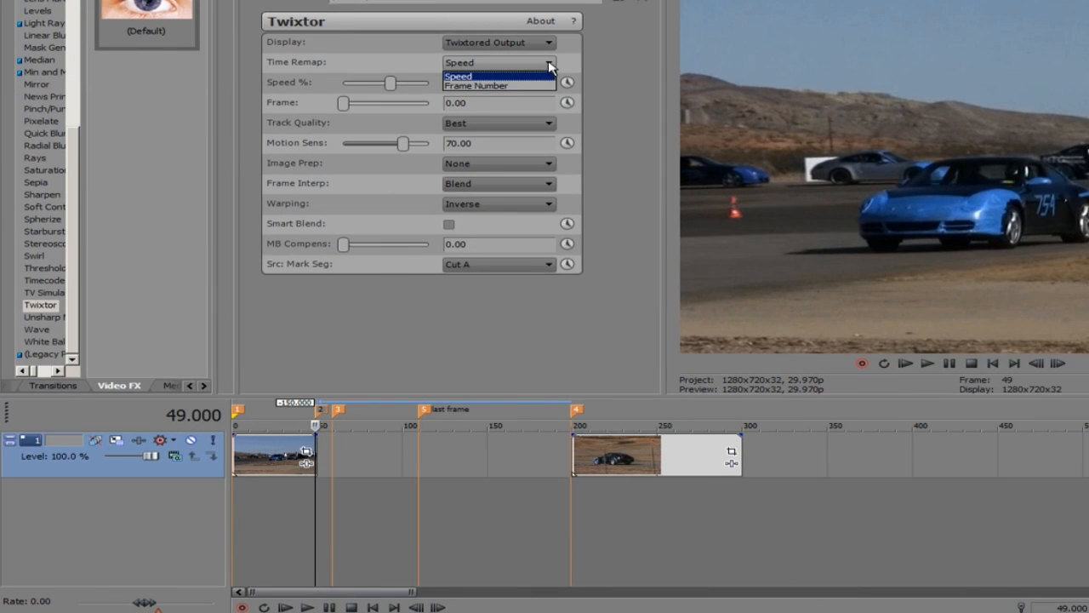
left_click(500, 87)
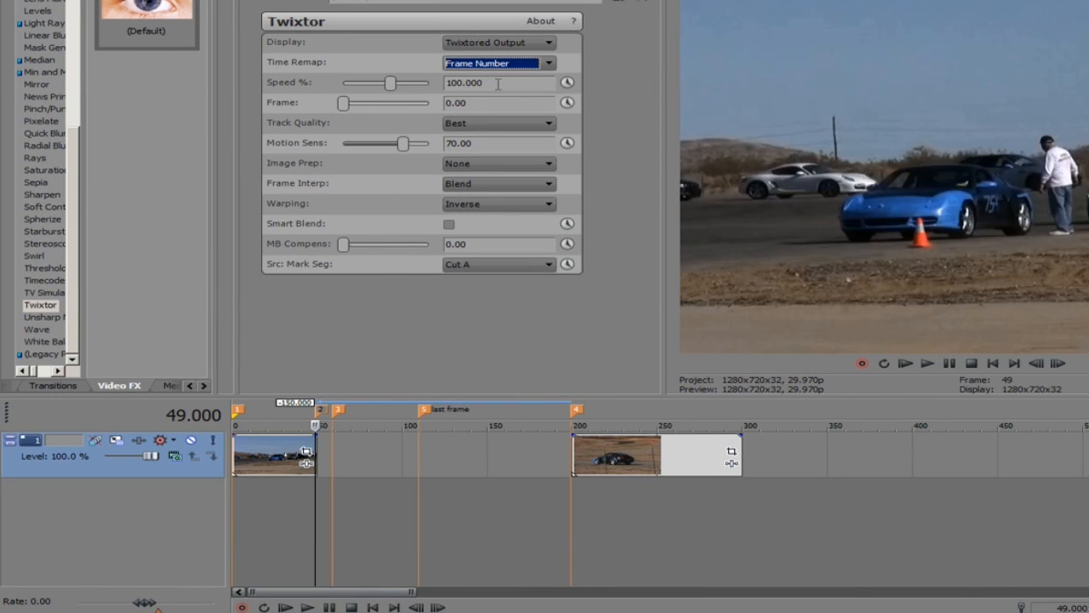
left_click(567, 103)
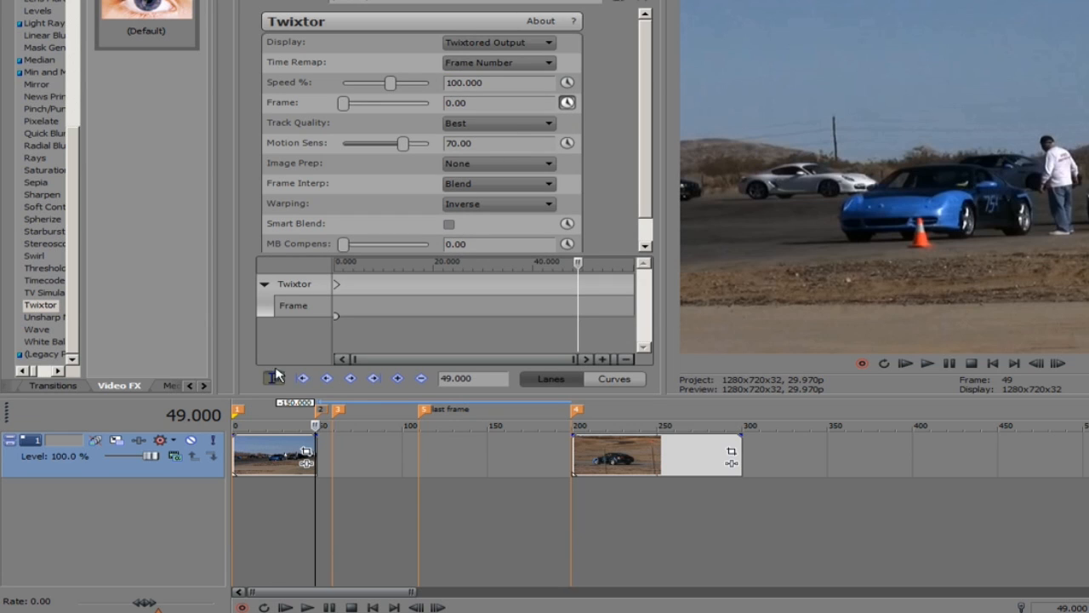
Step: Keyframe Twixtor's Frame parameter from 0 at the clip's start to 59 at timeline frame 49
left_click(237, 412)
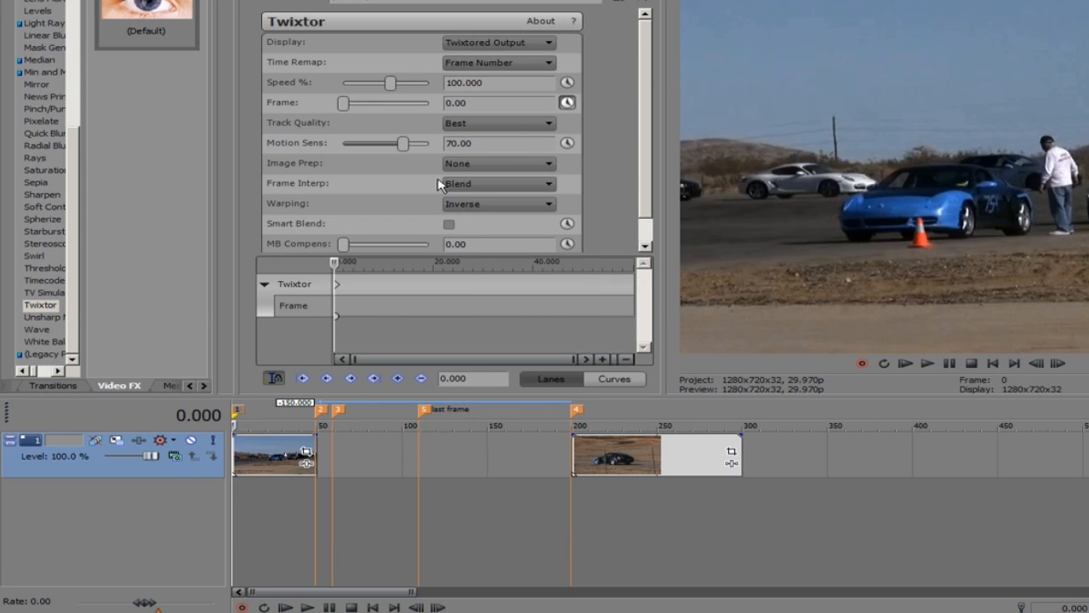
left_click(469, 103)
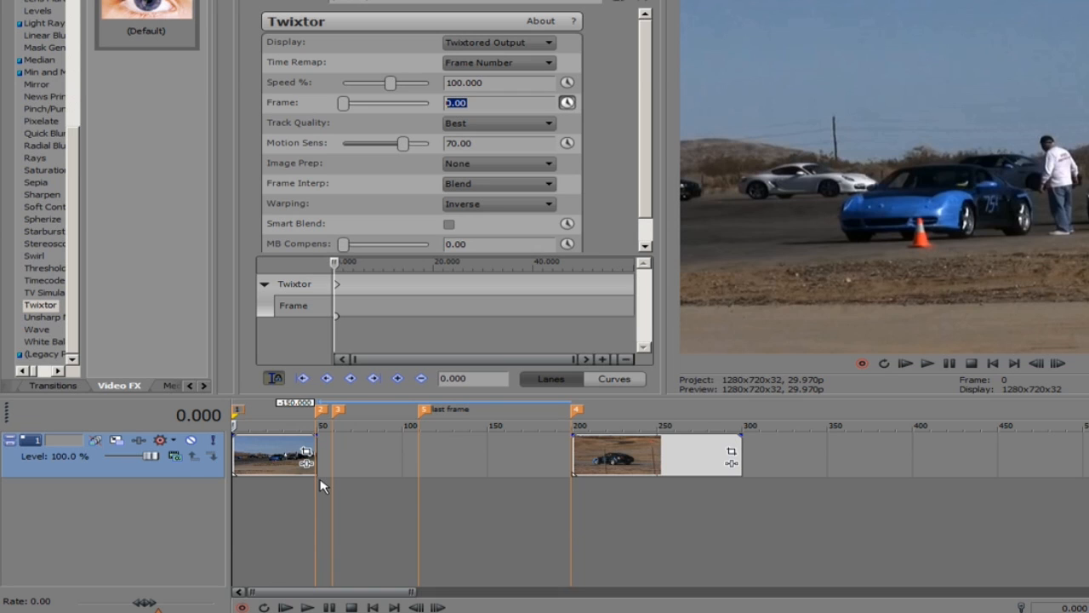
left_click(322, 411)
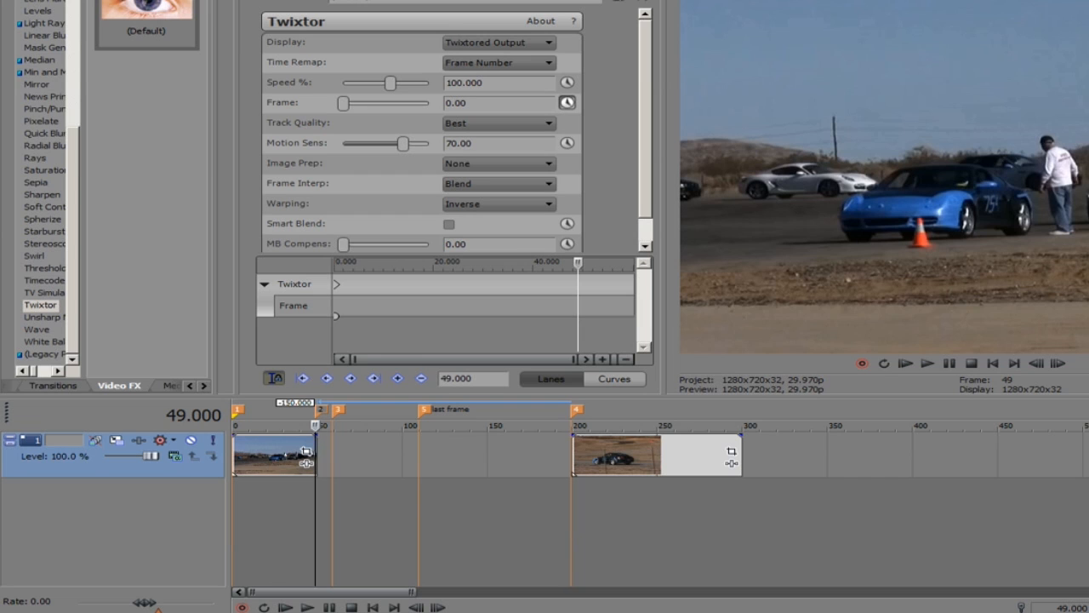
left_click(480, 100)
type("59")
key("Return")
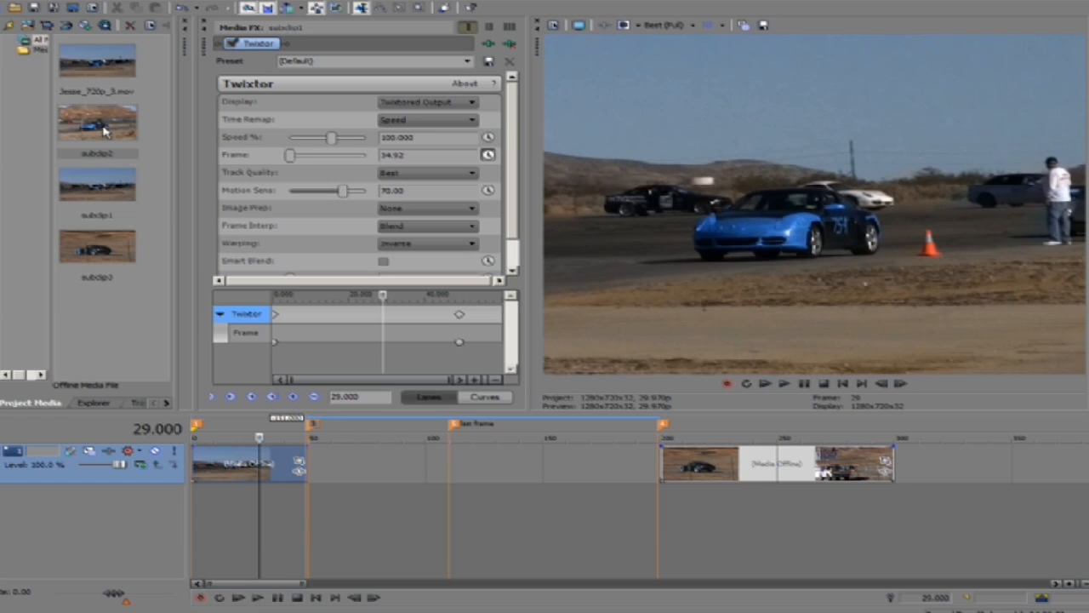
Step: Place subclip2 on the timeline directly after the first clip and open it in the Trimmer
left_click_drag(104, 131, 320, 459)
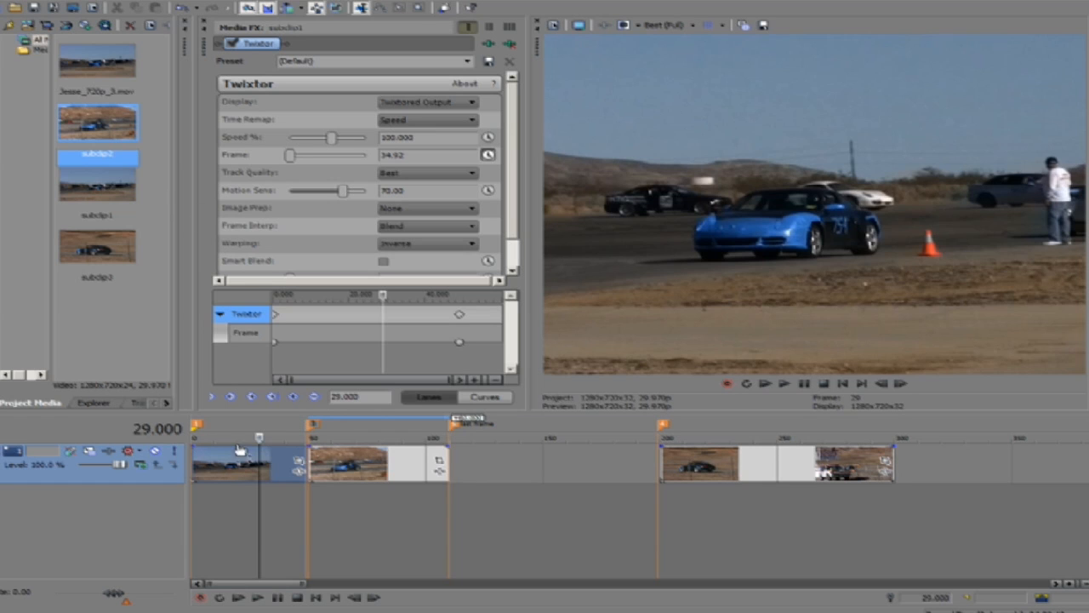
left_click(313, 427)
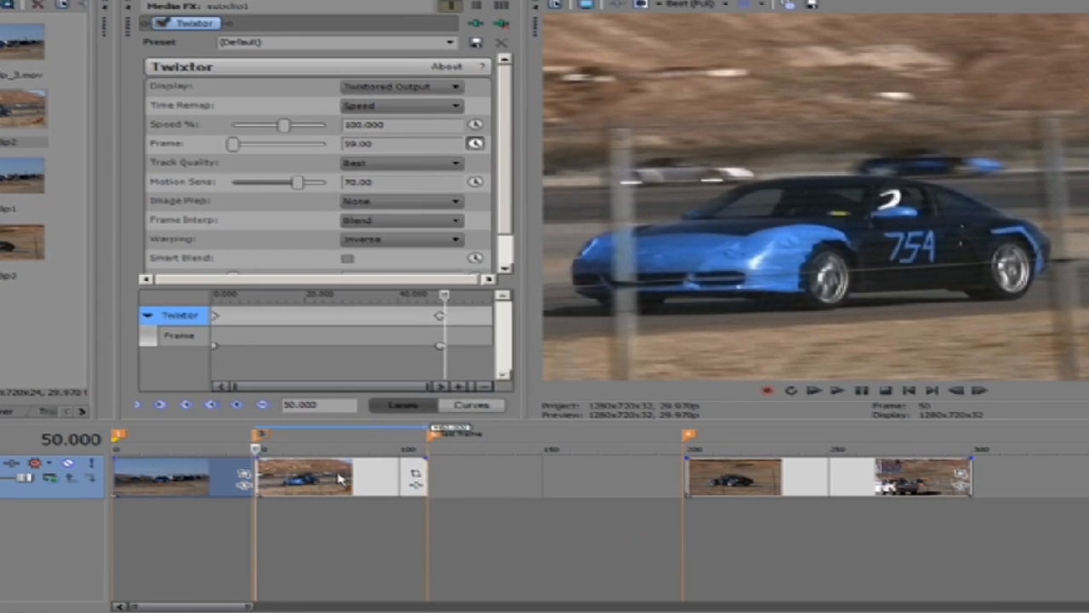
right_click(340, 480)
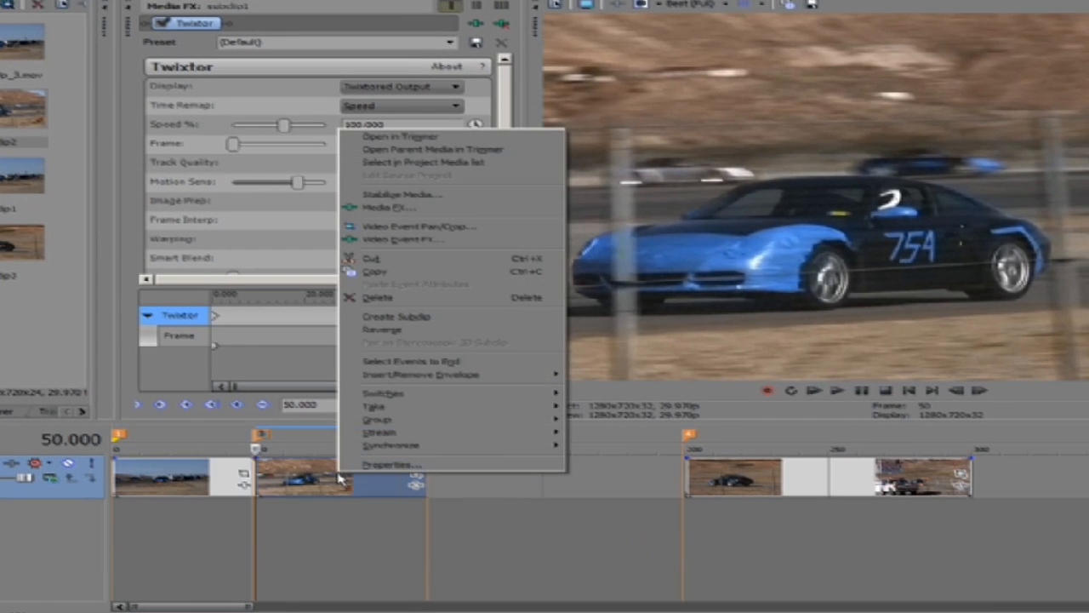
left_click(425, 139)
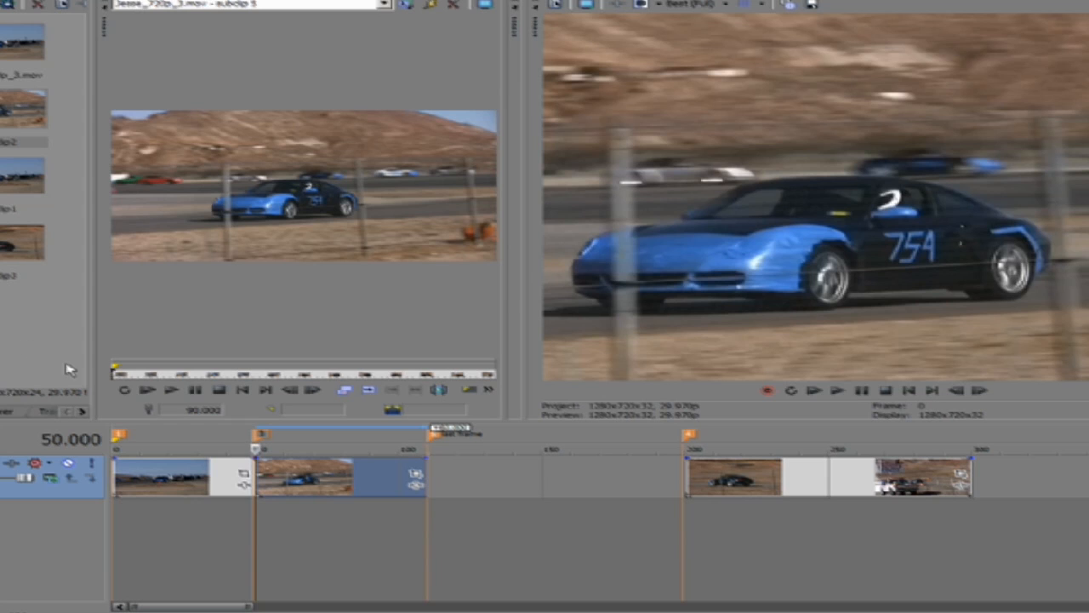
Step: Examine the end of subclip2 in the Trimmer to find its last visible frame
left_click(266, 390)
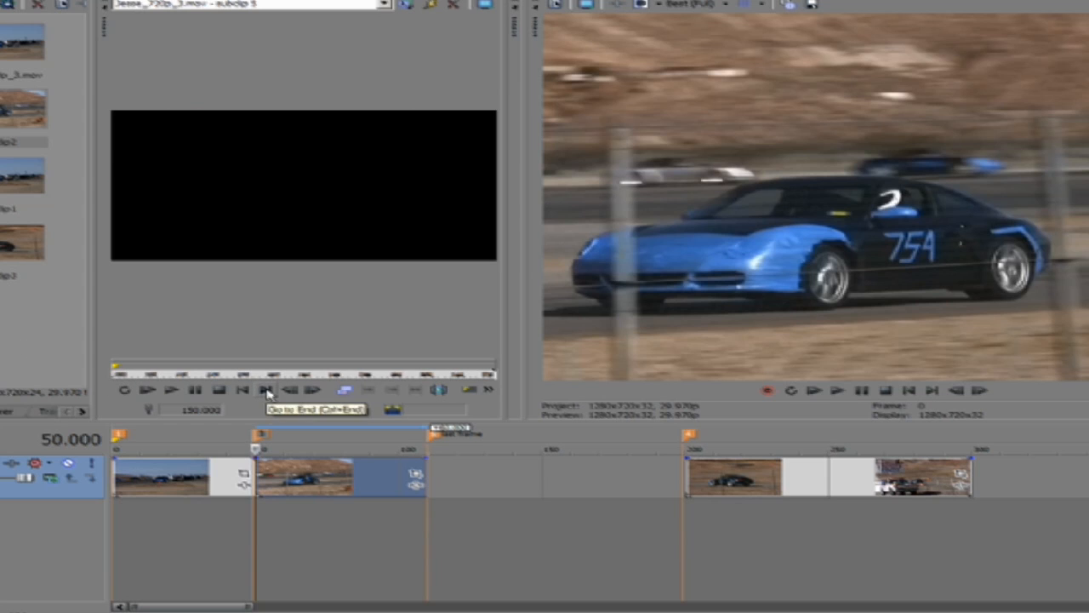
left_click(147, 389)
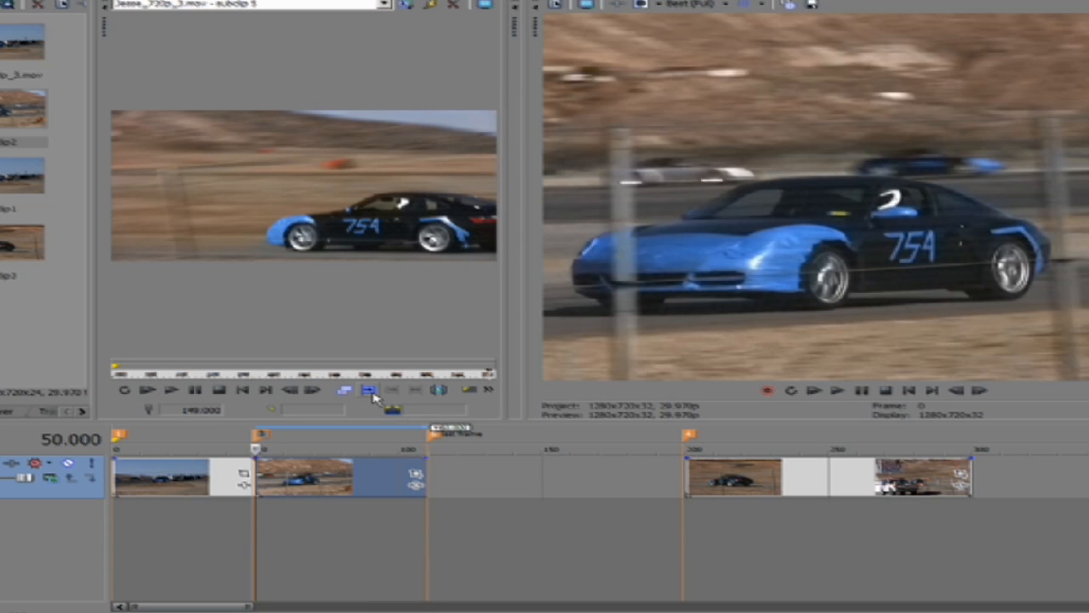
key("o")
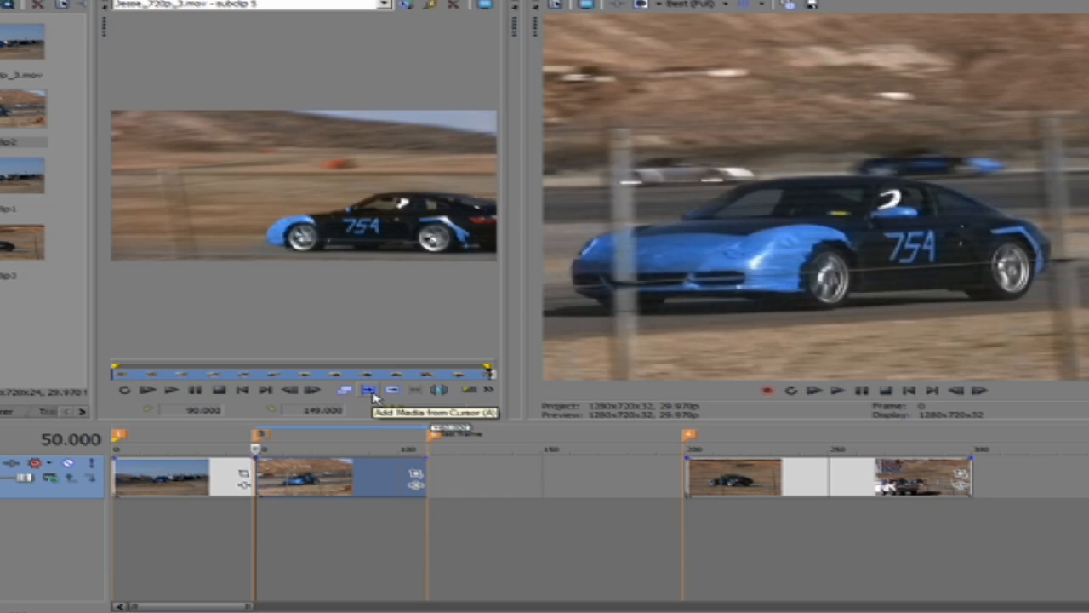
left_click(198, 380)
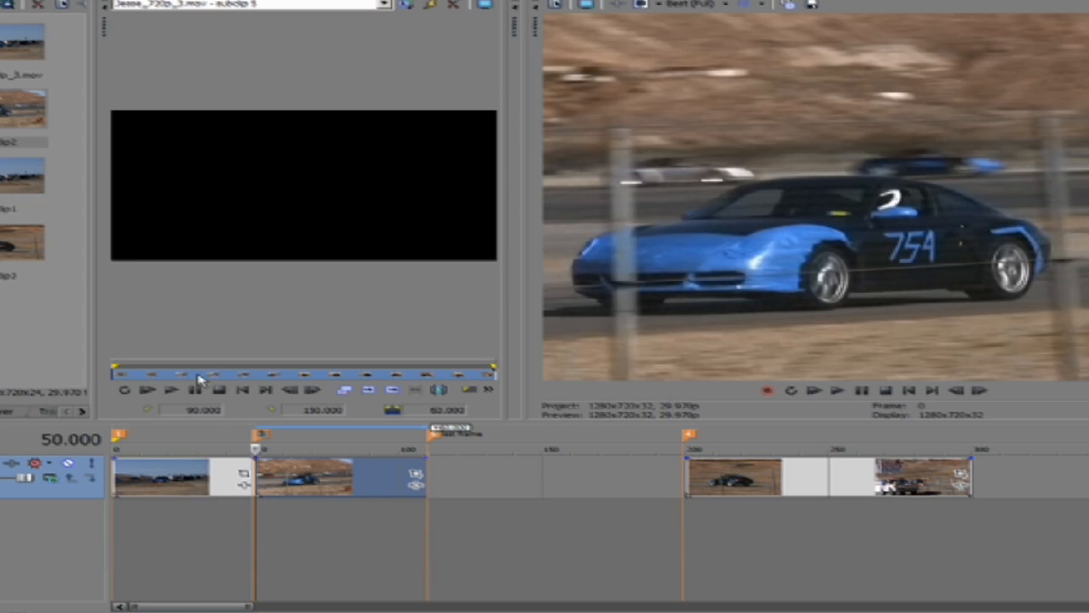
left_click(262, 321)
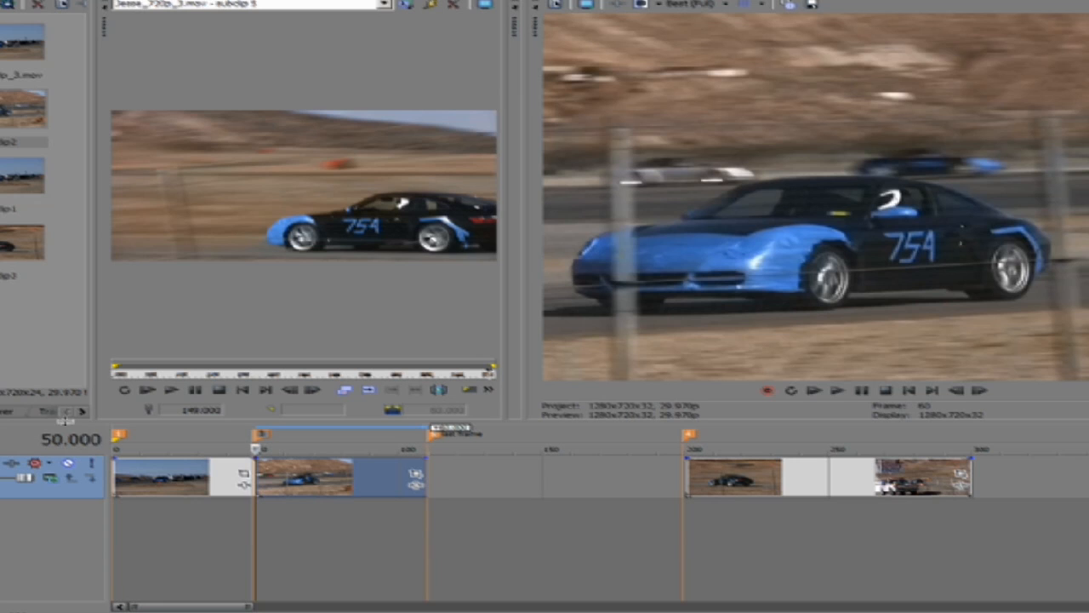
Step: Set the timeline ruler's time at the start of the second clip to 0
right_click(58, 439)
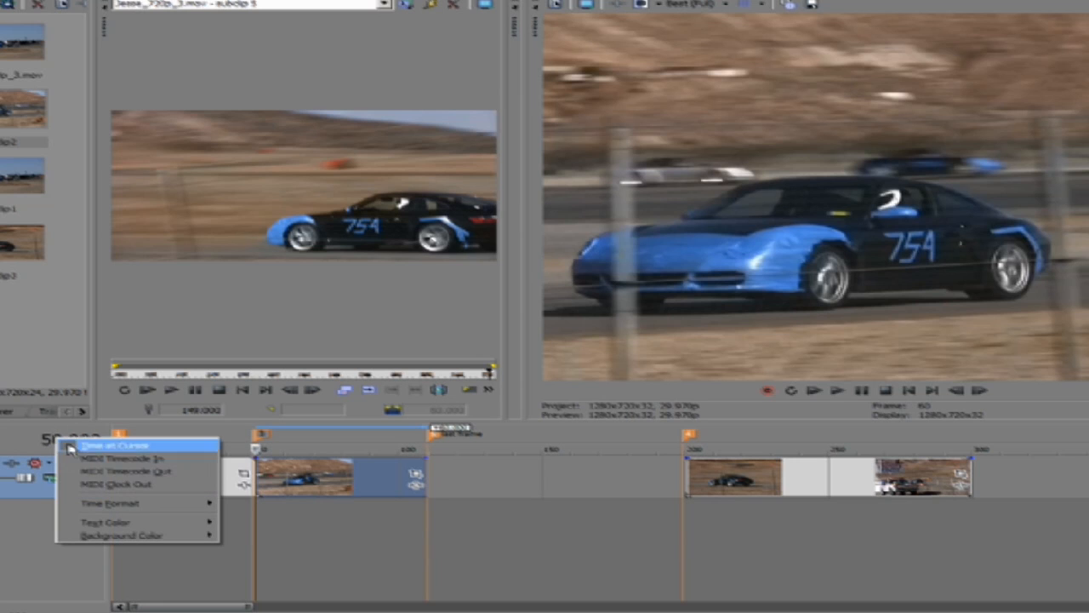
mouse_move(103, 505)
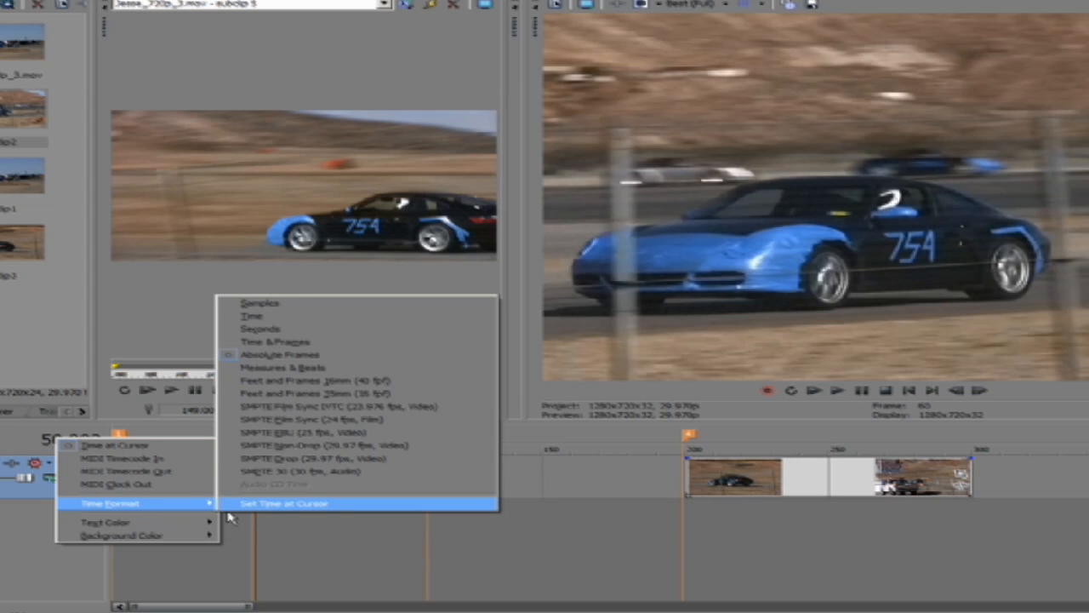
left_click(286, 504)
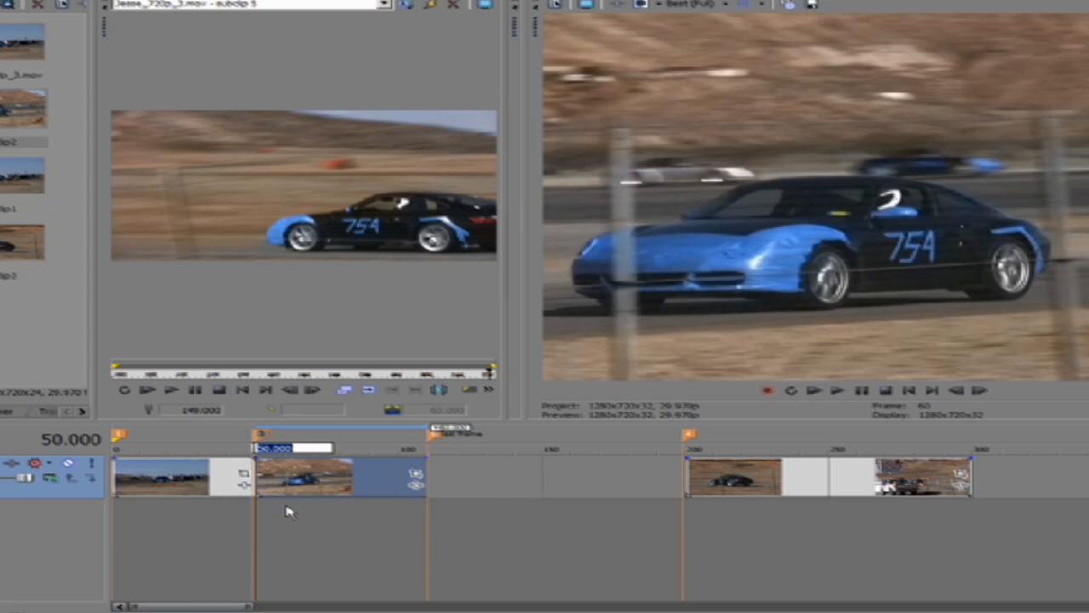
type("0")
key("Return")
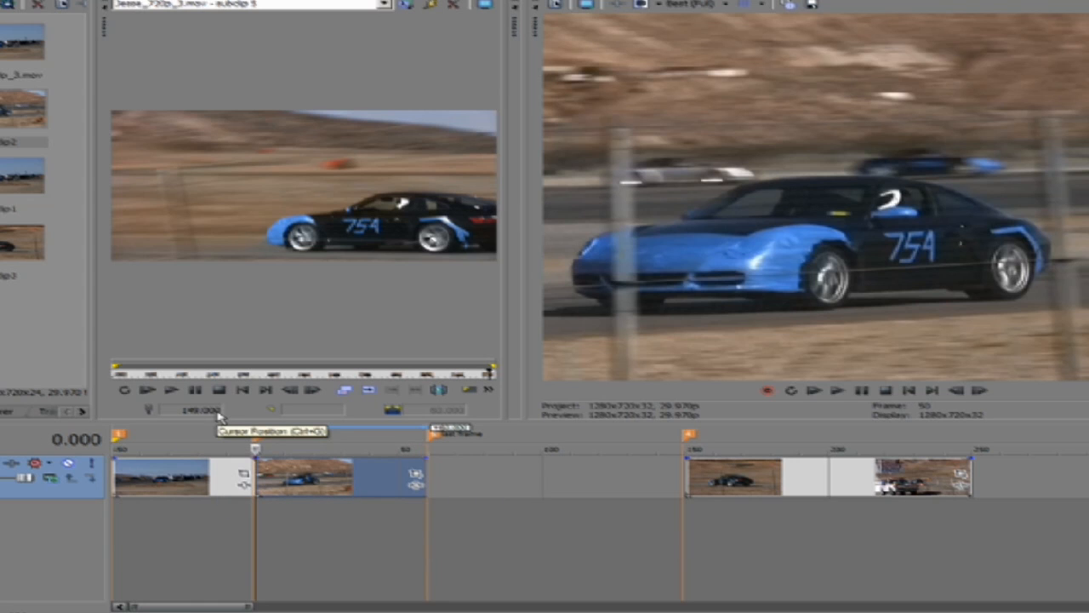
Step: Go to the second clip's "last frame" marker and extend the clip's end to marker 4
left_click(431, 438)
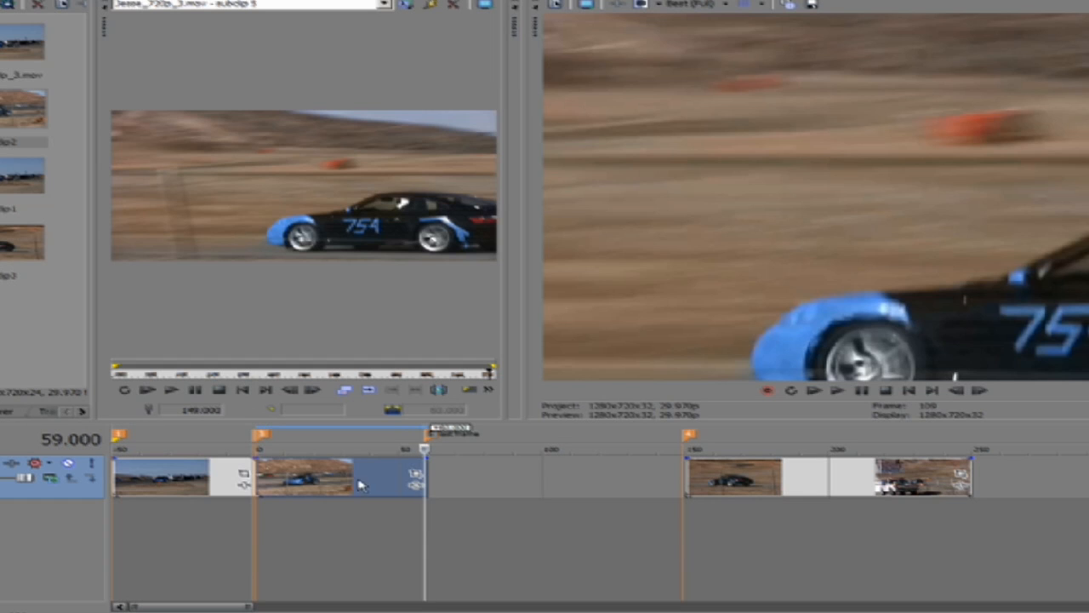
left_click_drag(425, 466, 681, 467)
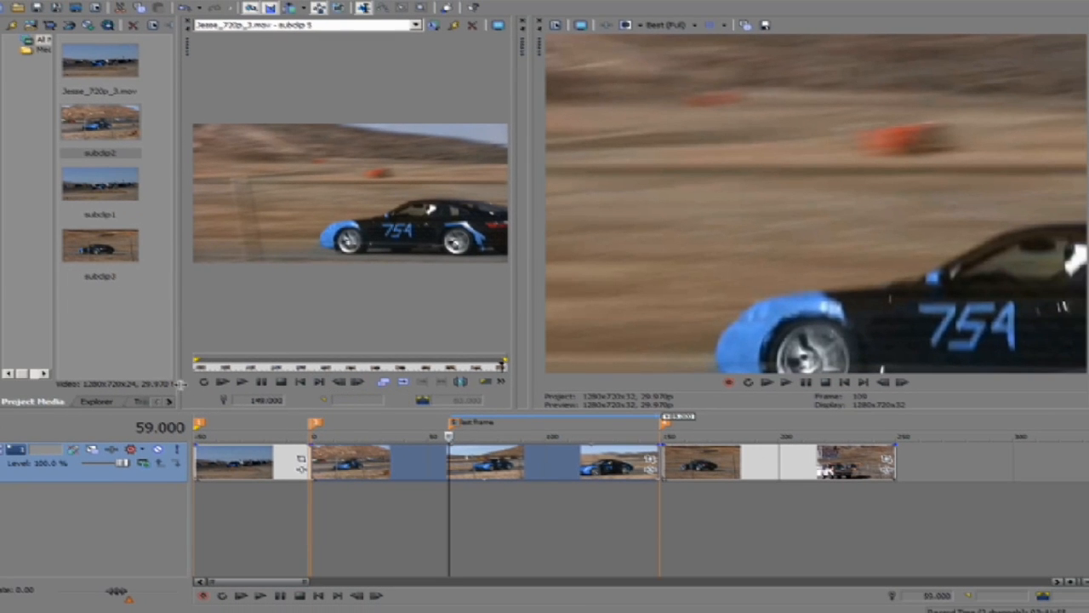
Step: Apply the Twixtor video effect's default preset to the second clip on the timeline
left_click(169, 403)
left_click(170, 402)
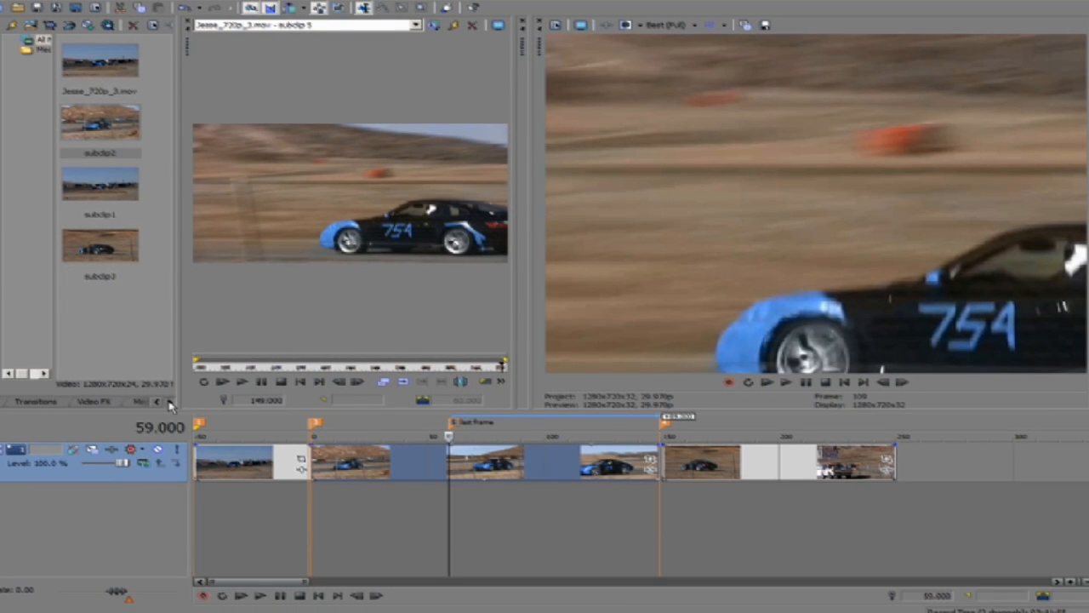
left_click(109, 403)
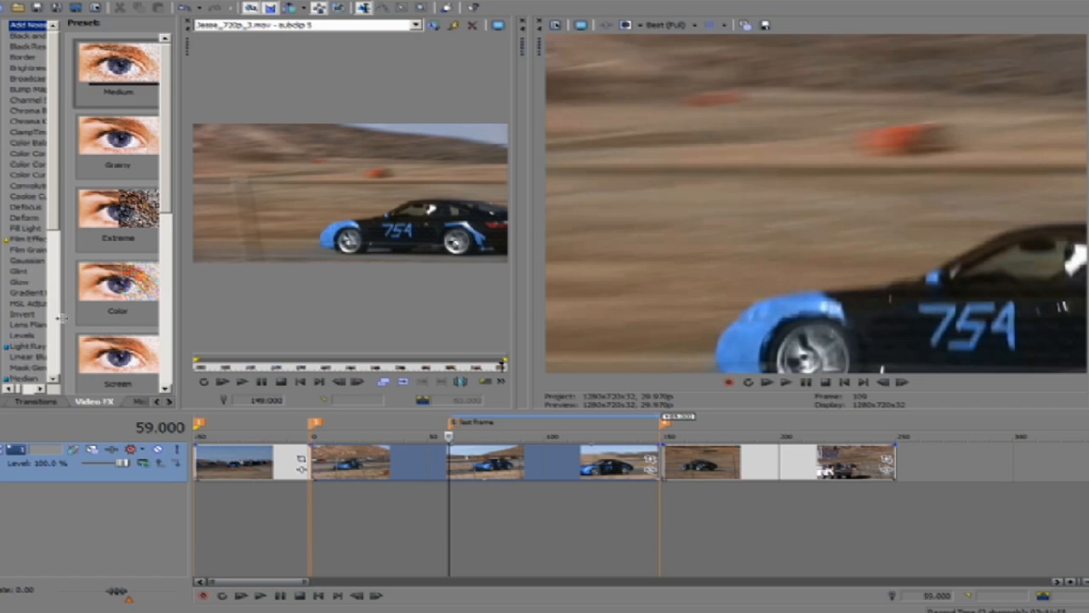
left_click_drag(56, 209, 54, 341)
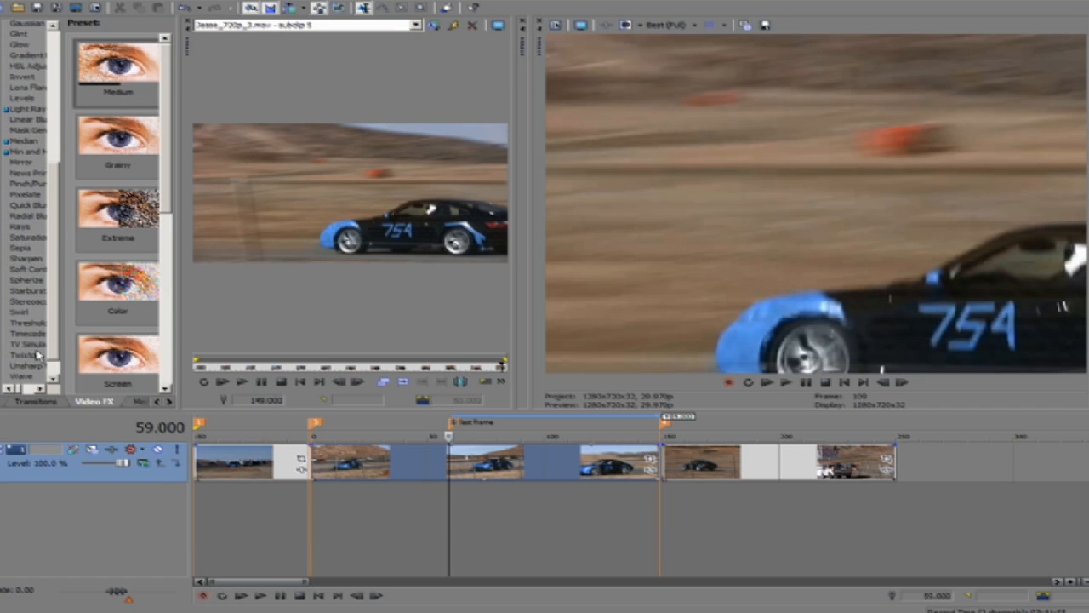
left_click(38, 355)
left_click_drag(136, 83, 537, 464)
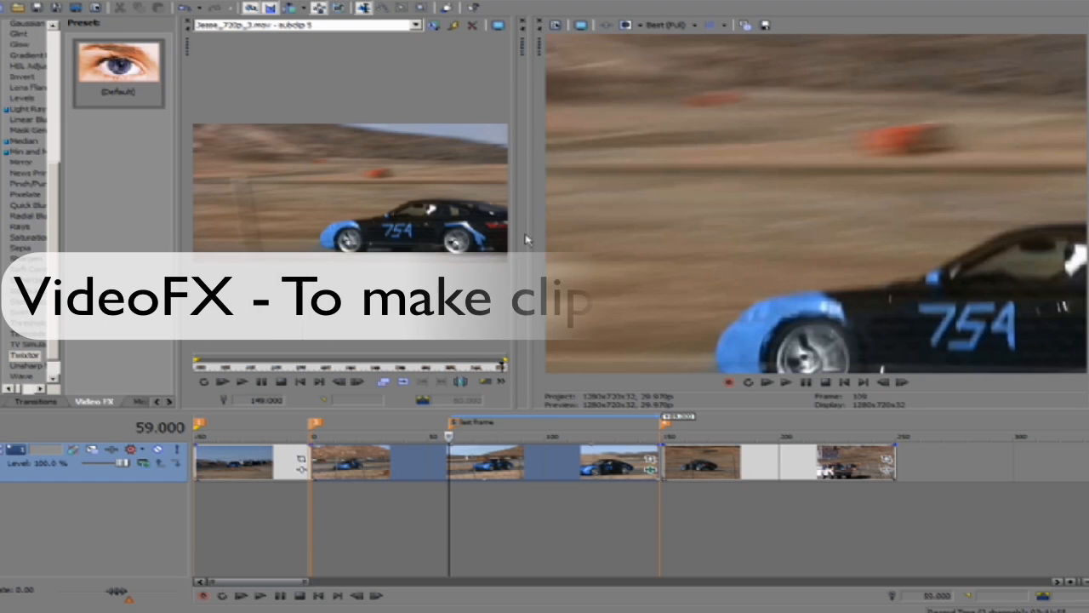
left_click_drag(516, 243, 468, 242)
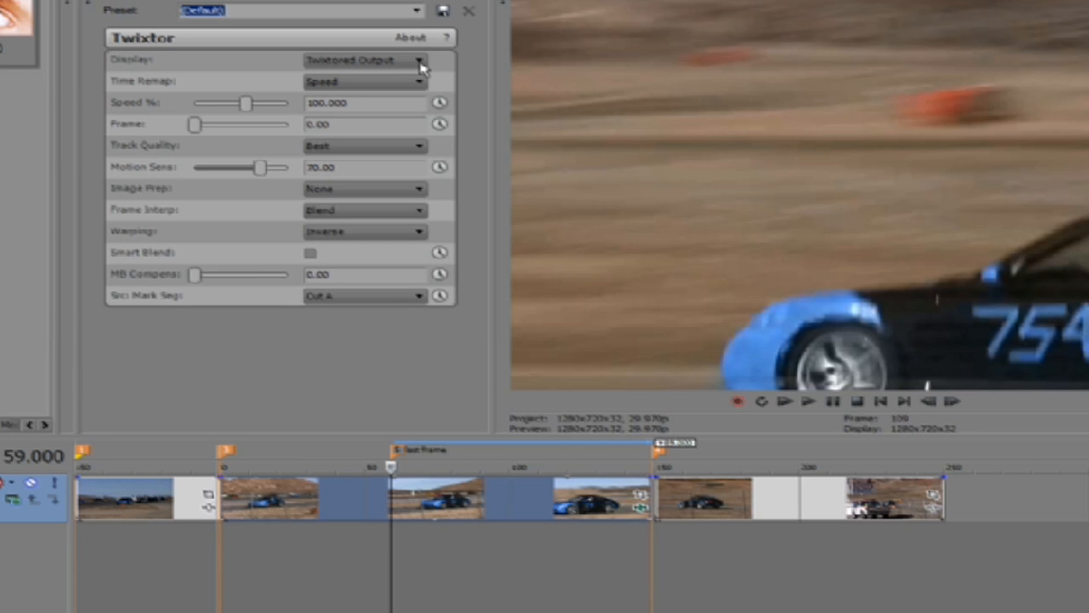
Step: Set Twixtor's Time Remap to Frame Number and animate Frame, keeping a keyframe of 0 at the second clip's start
left_click(400, 82)
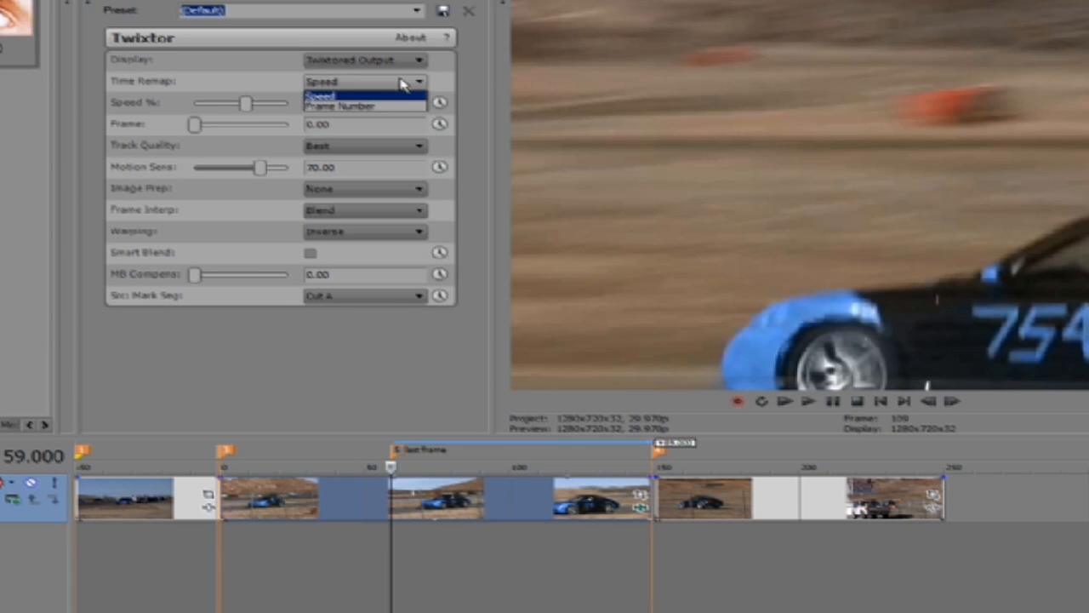
left_click(365, 106)
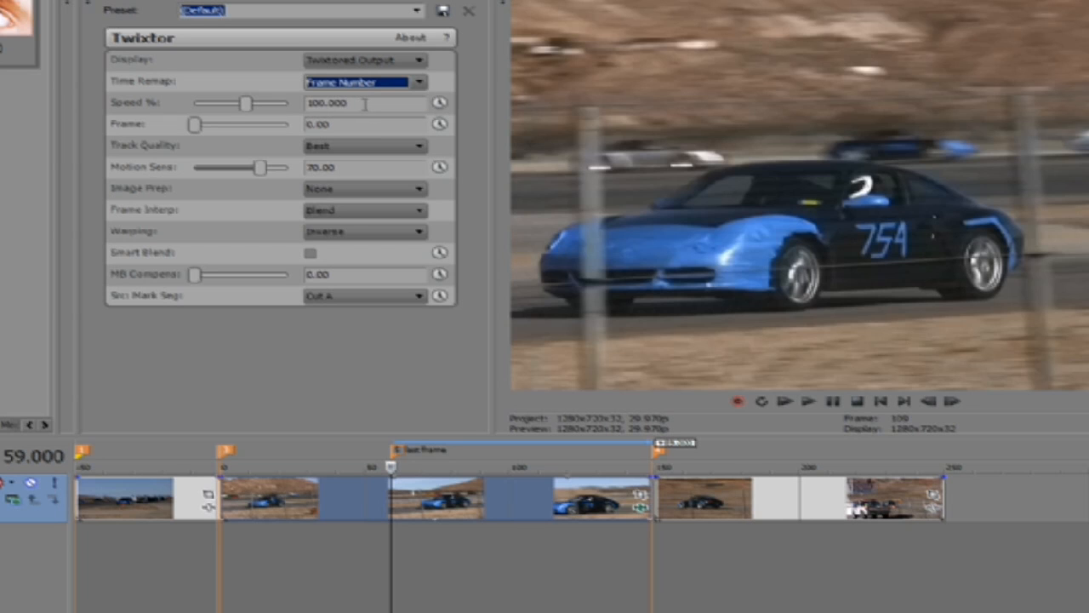
left_click(440, 124)
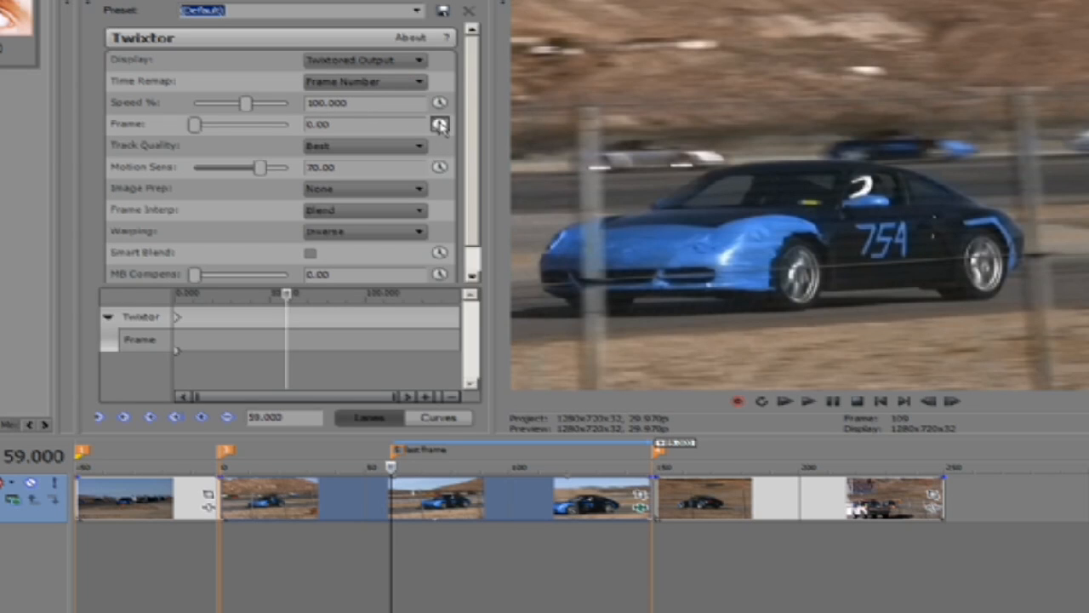
left_click(226, 455)
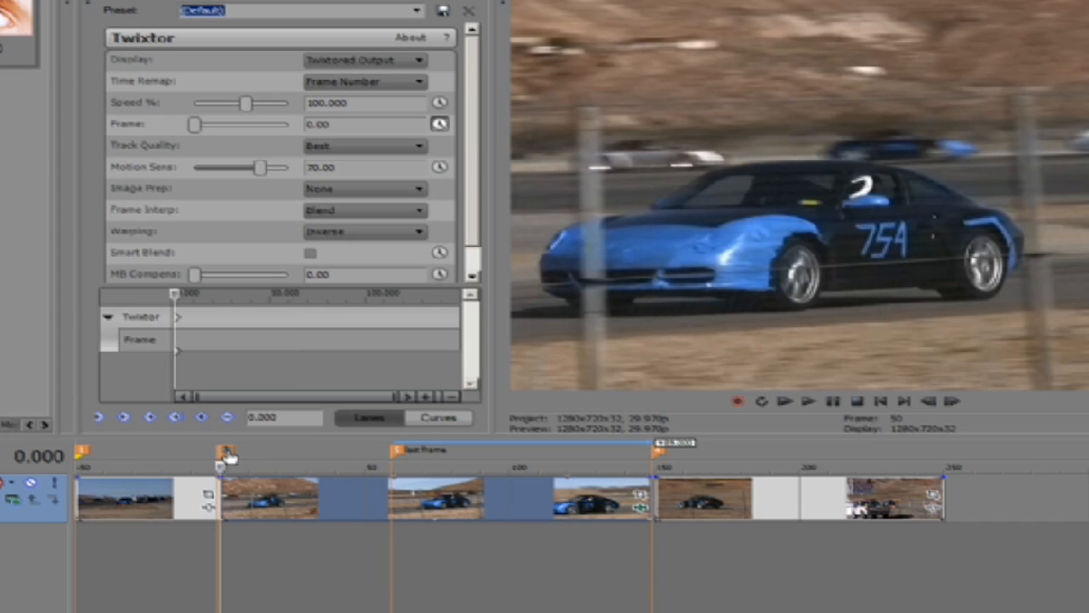
double_click(346, 122)
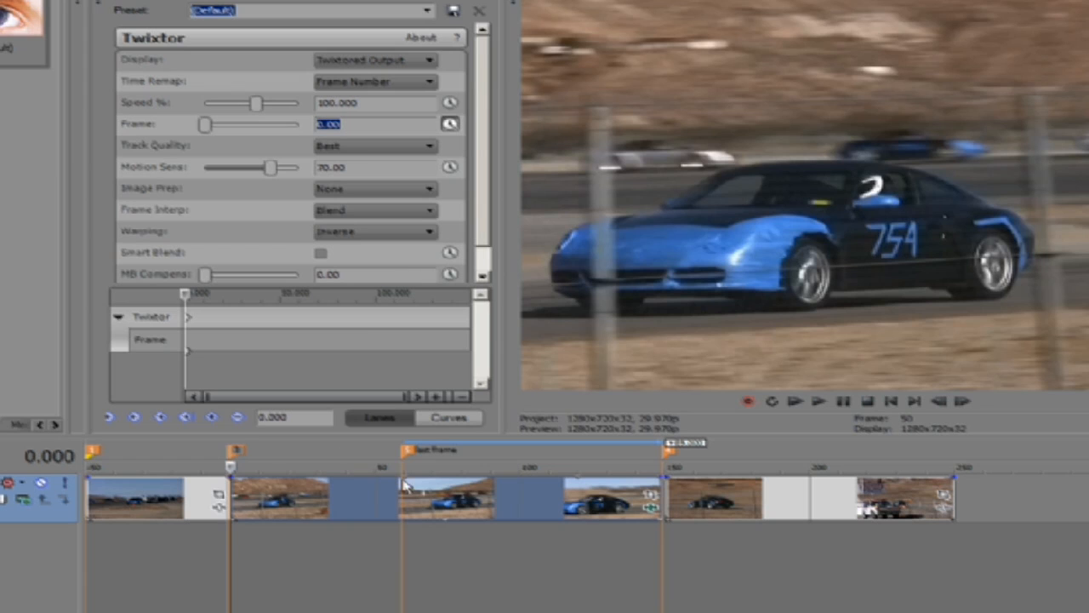
Step: Add a Twixtor Frame keyframe with the value 59 at marker 4, the second clip's end
left_click(672, 455)
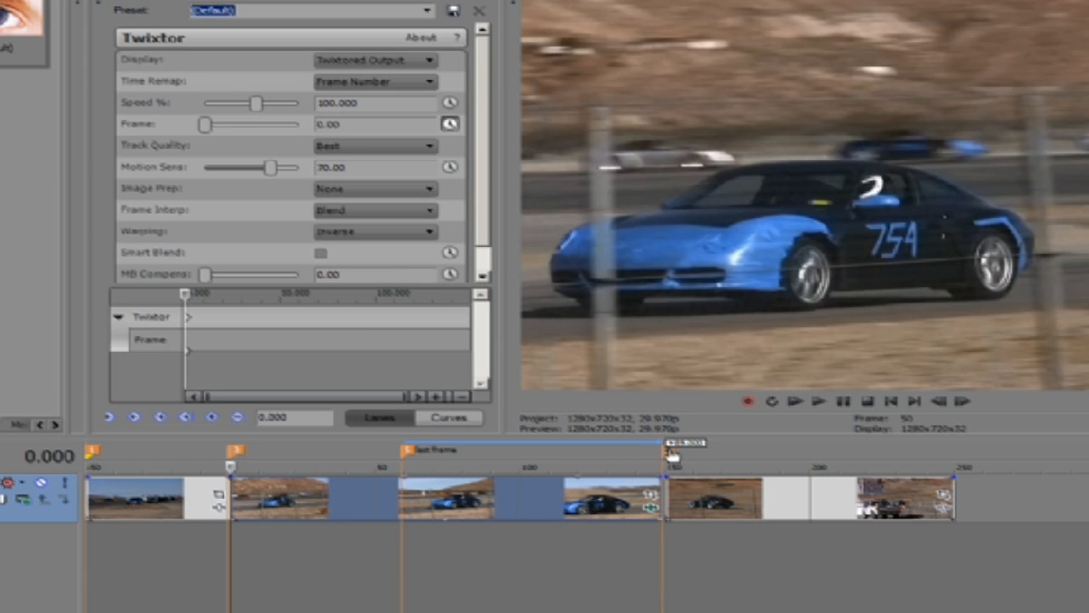
left_click(672, 455)
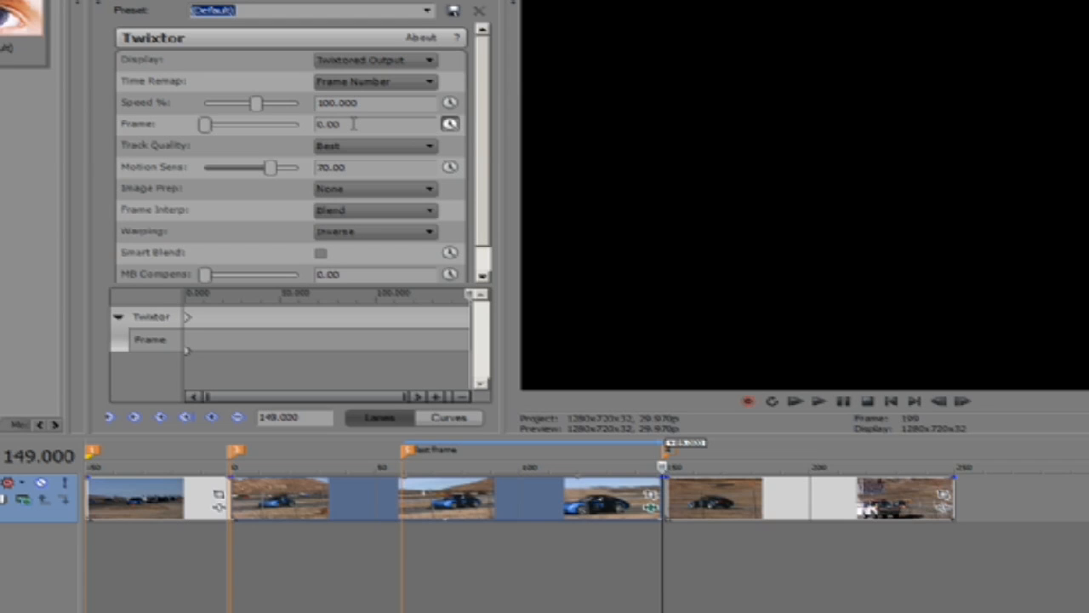
left_click(353, 124)
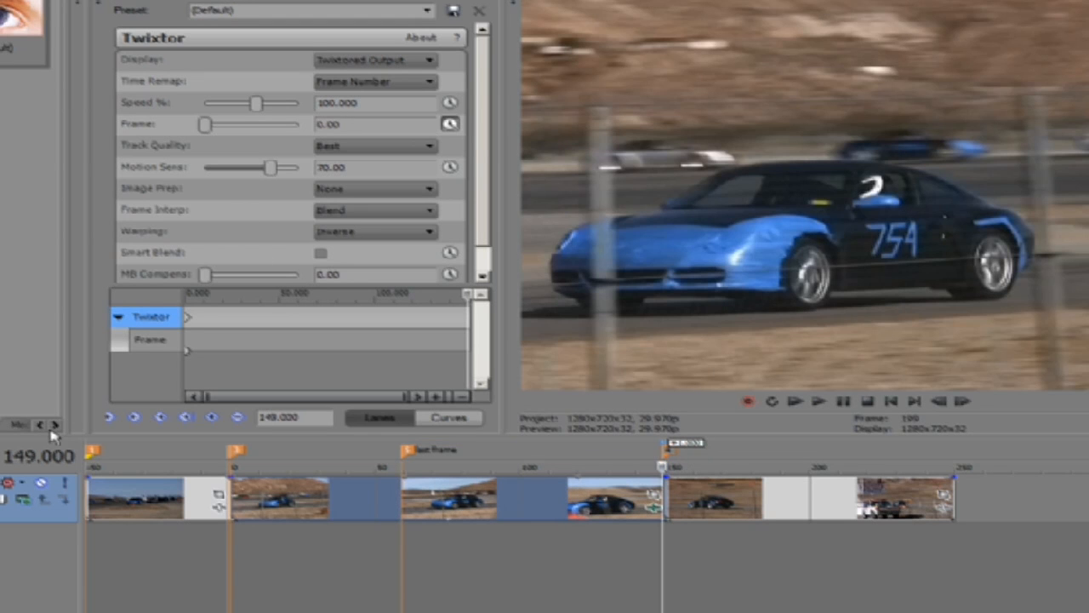
left_click(349, 123)
type("5")
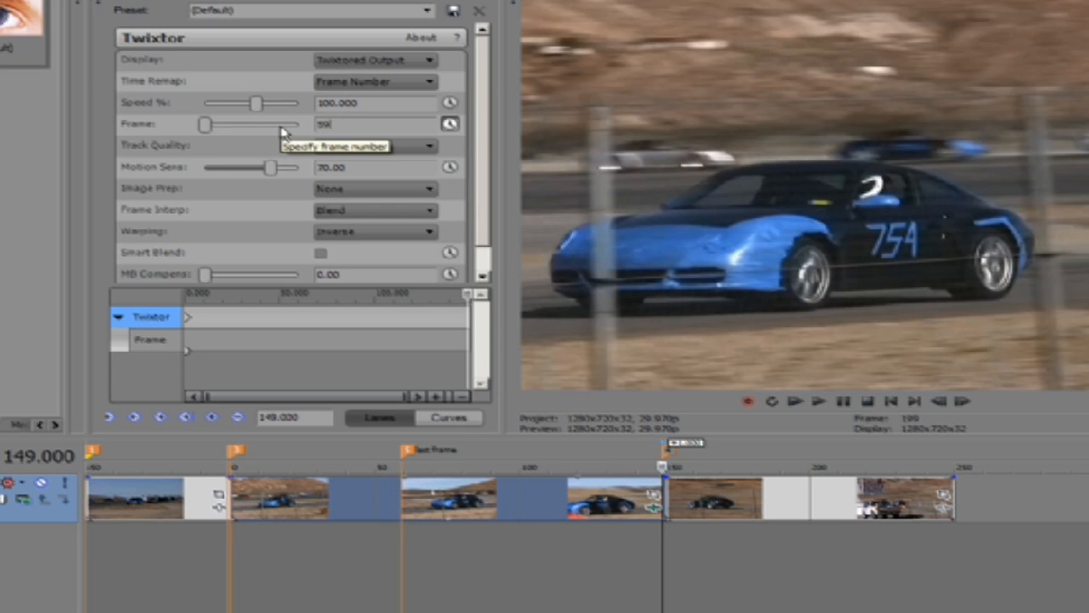
type("9")
key("Return")
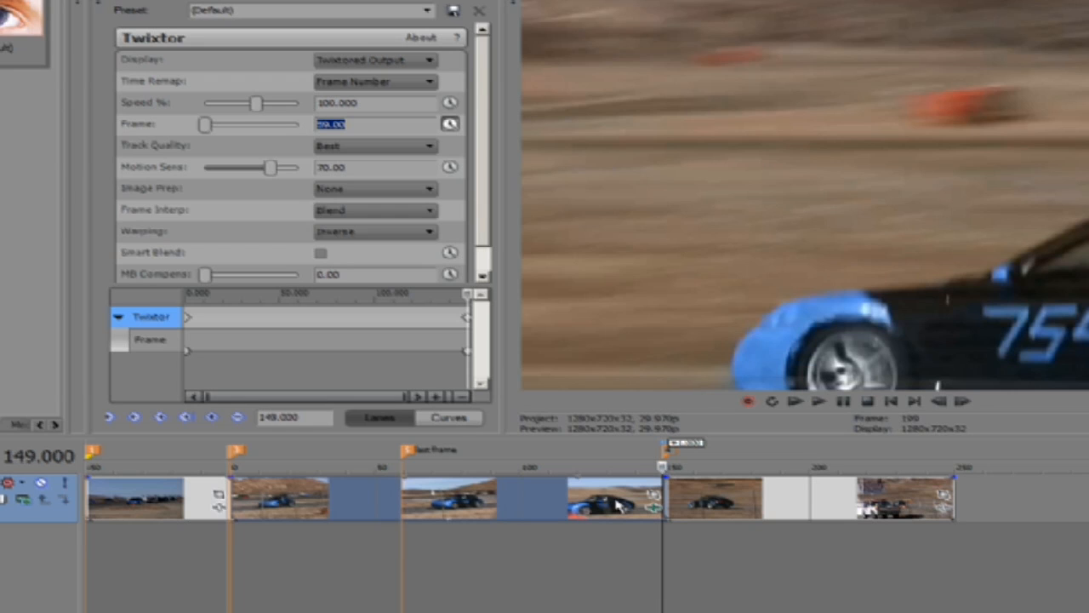
Step: Check the switches and resample setting in the second clip's event properties and accept them
right_click(475, 509)
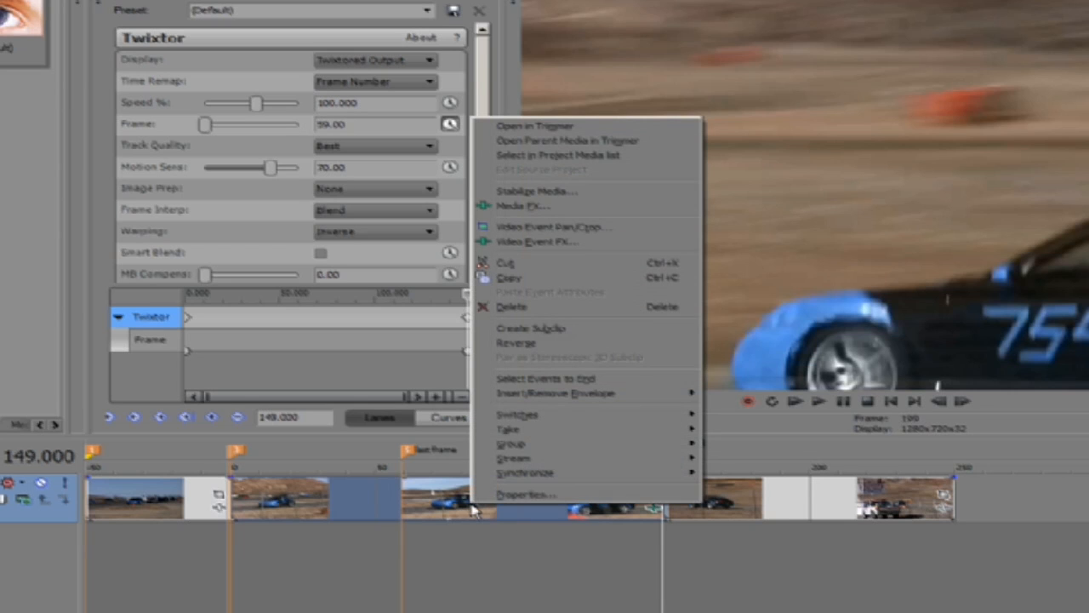
left_click(525, 501)
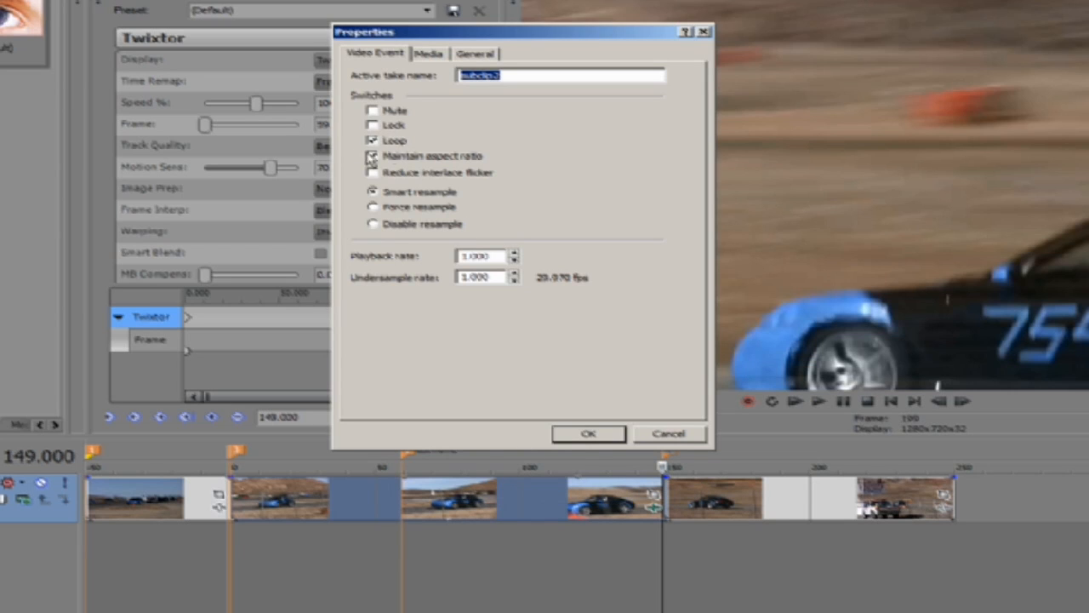
left_click(590, 435)
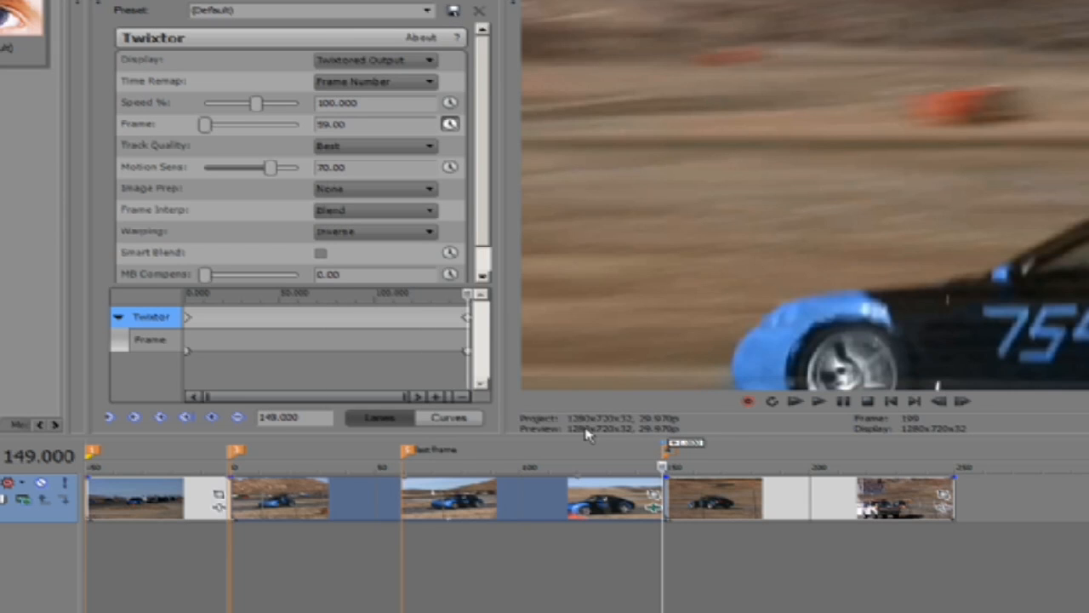
Step: Set the timeline ruler's time at marker 1, the start of the first clip, to 0
left_click(92, 450)
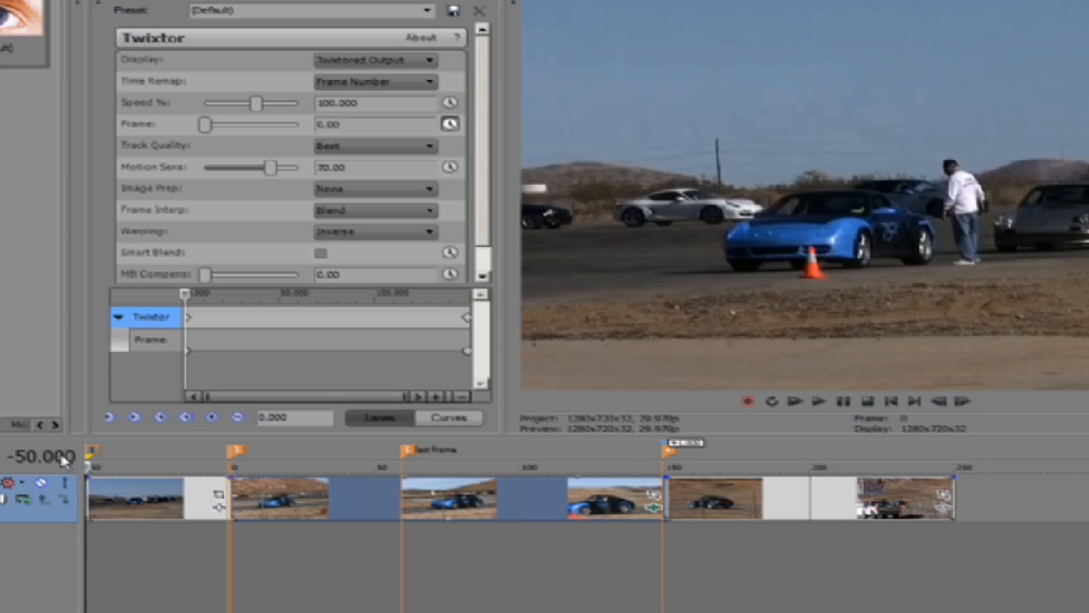
right_click(67, 457)
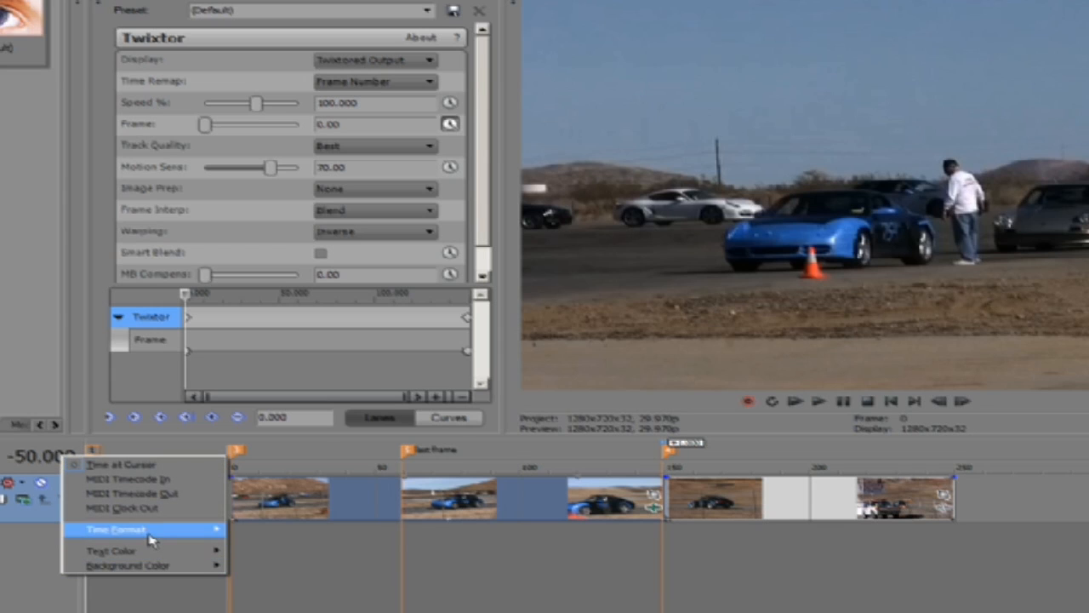
mouse_move(154, 537)
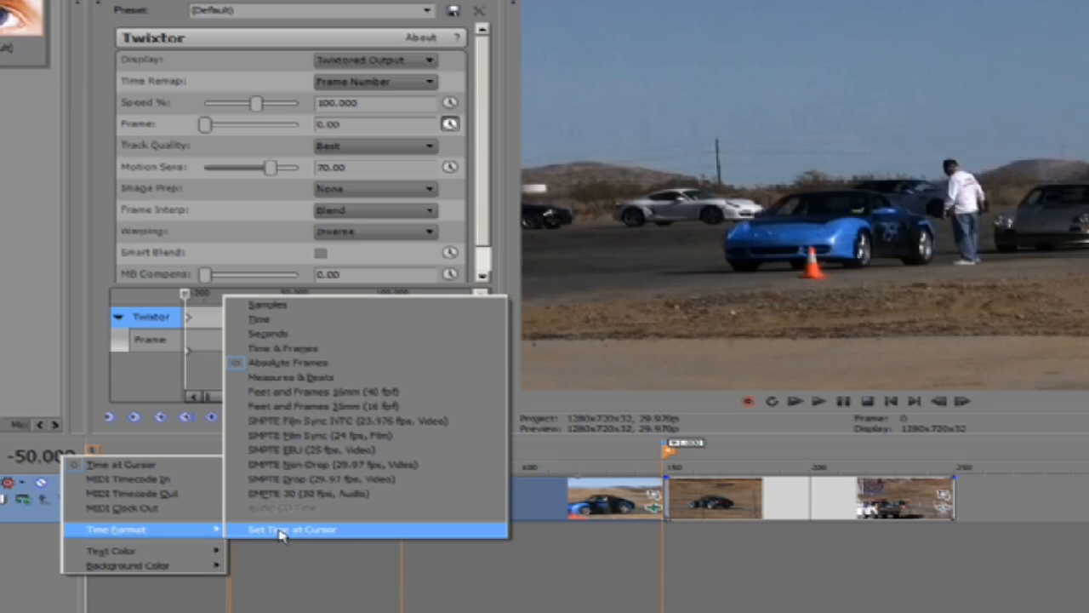
left_click(283, 530)
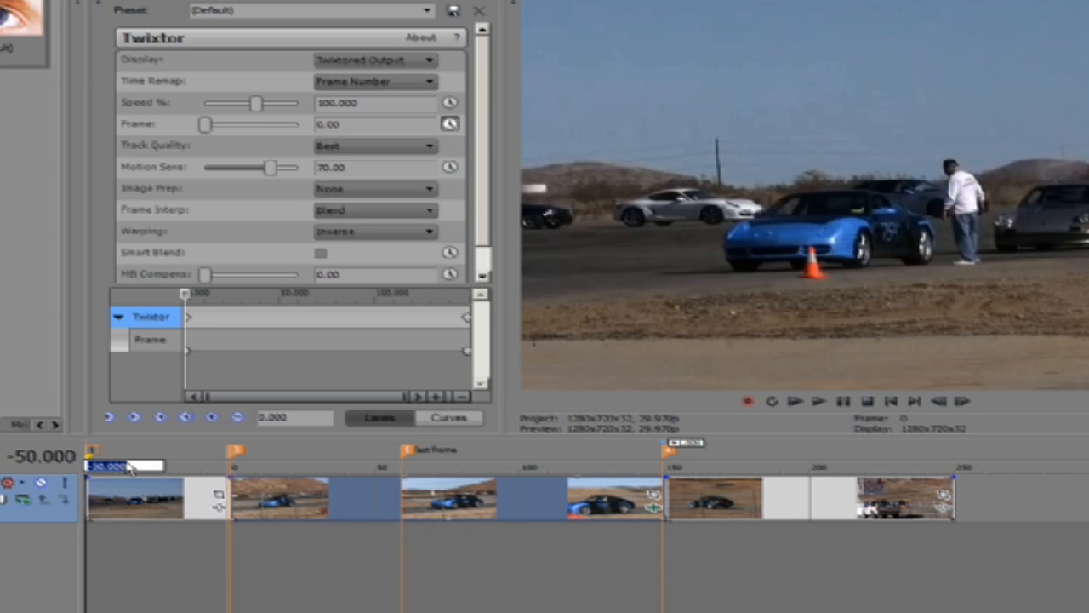
type("0")
key("Return")
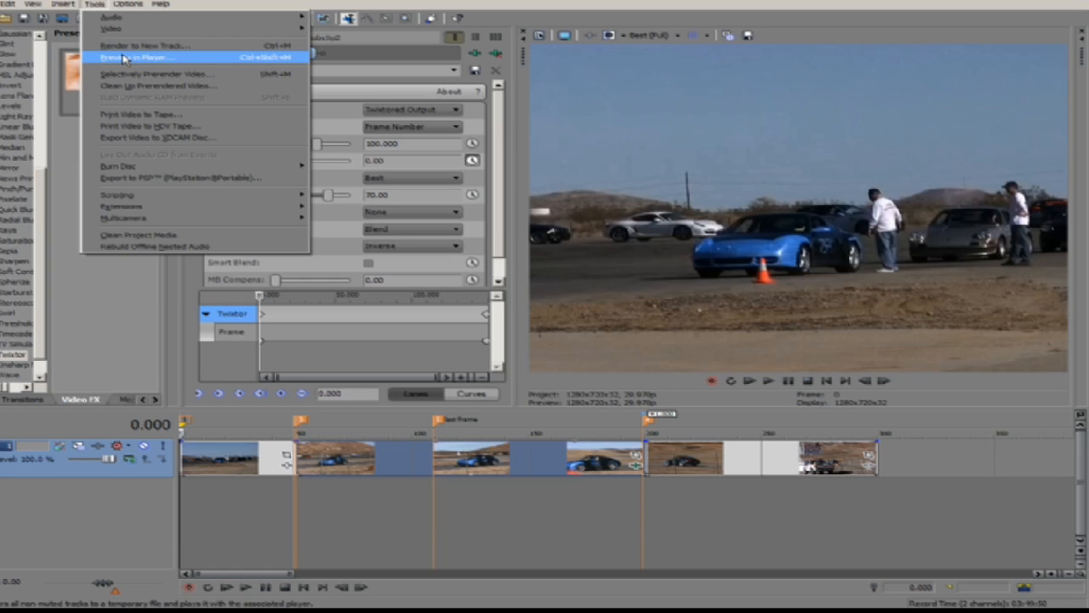
Step: Render a player preview of the project as QuickTime 7 with the Default Template (uncompressed)
left_click(123, 58)
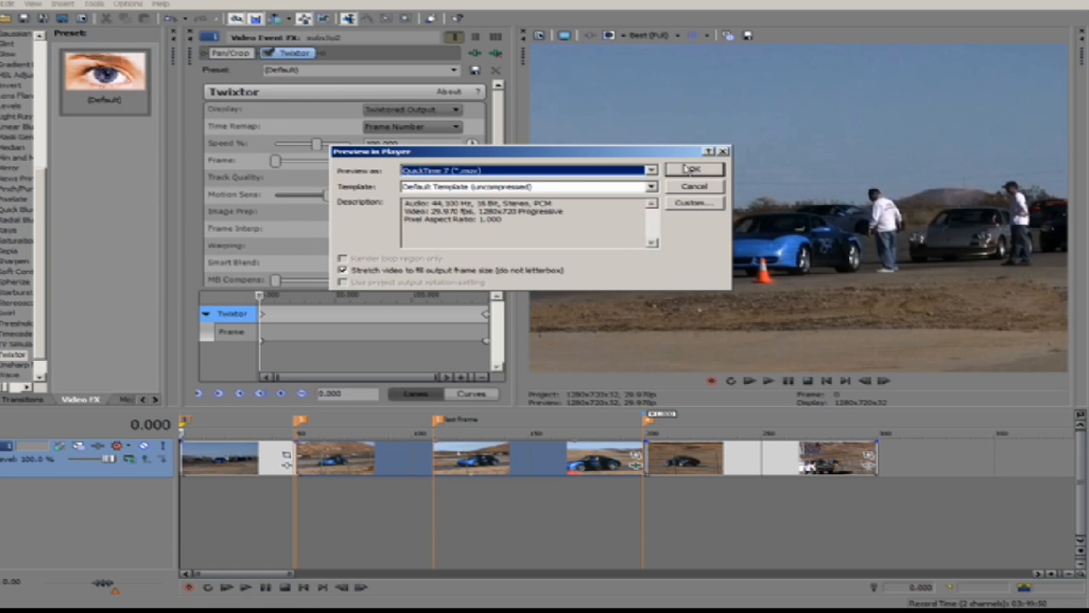
left_click(691, 169)
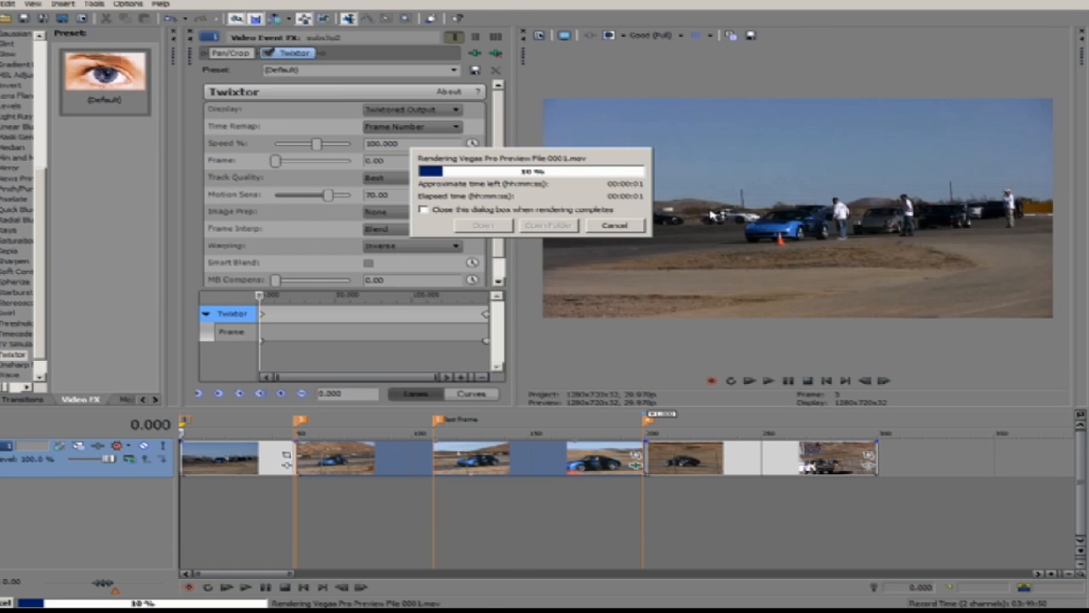